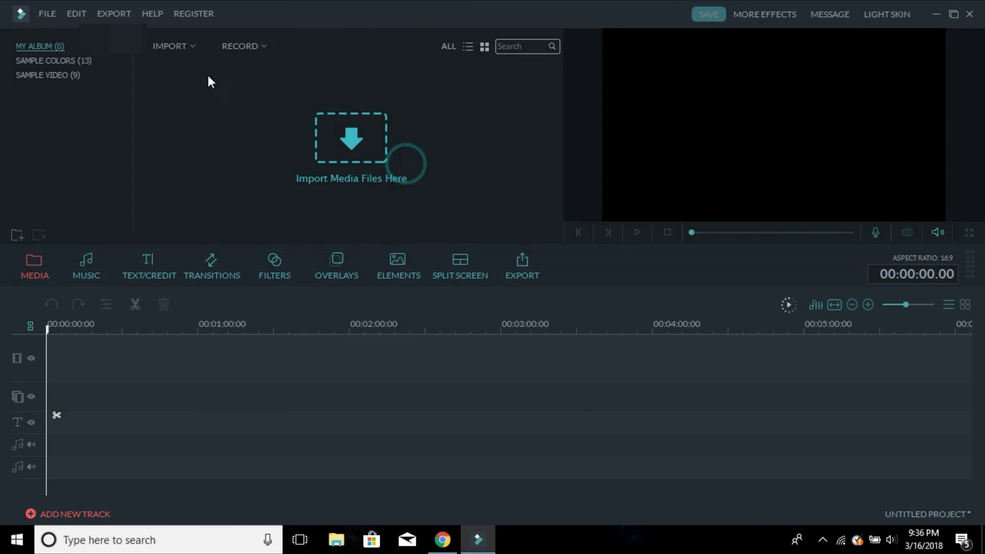
- Import the Actual Intro video from the Into Outro folder into the media album
double_click(208, 75)
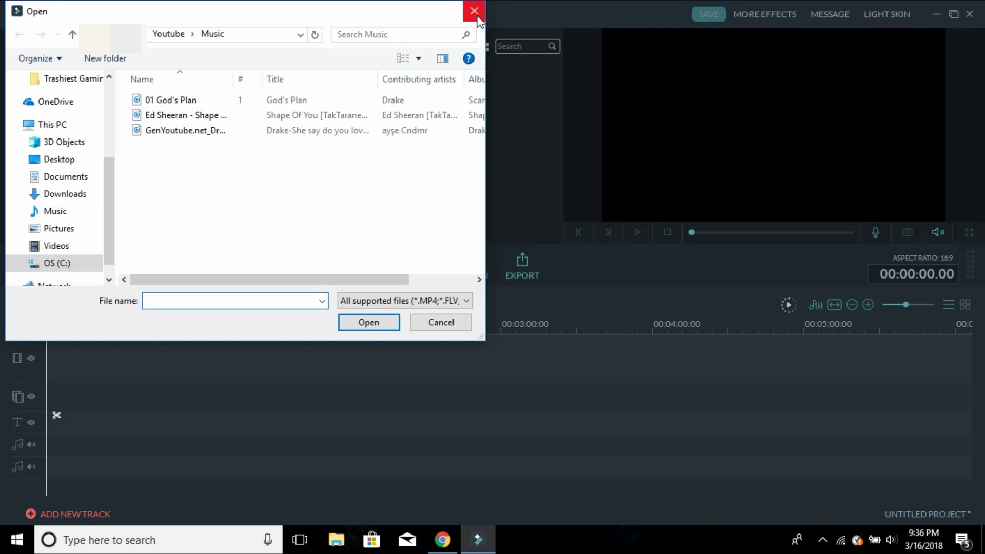
left_click(474, 11)
left_click(186, 45)
left_click(184, 58)
left_click(62, 194)
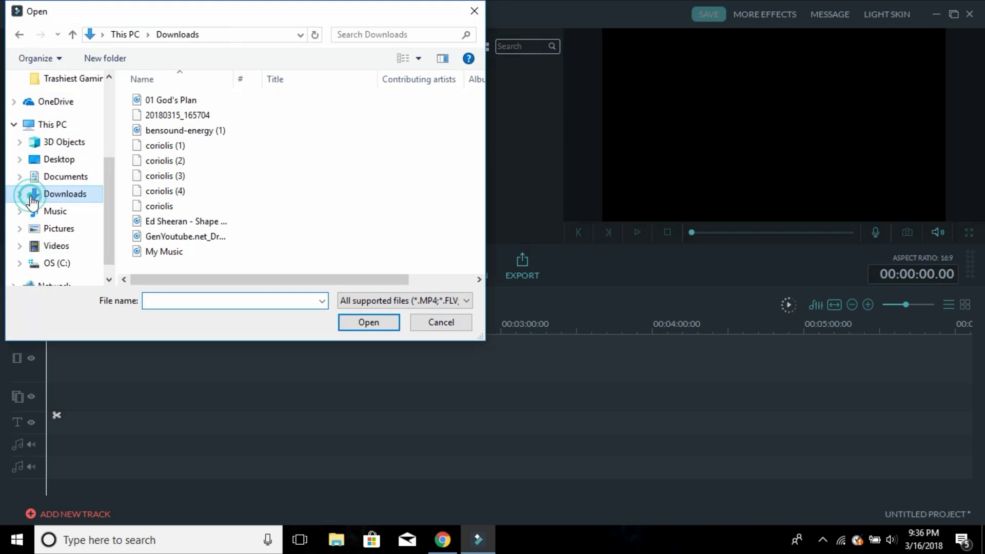
left_click(58, 246)
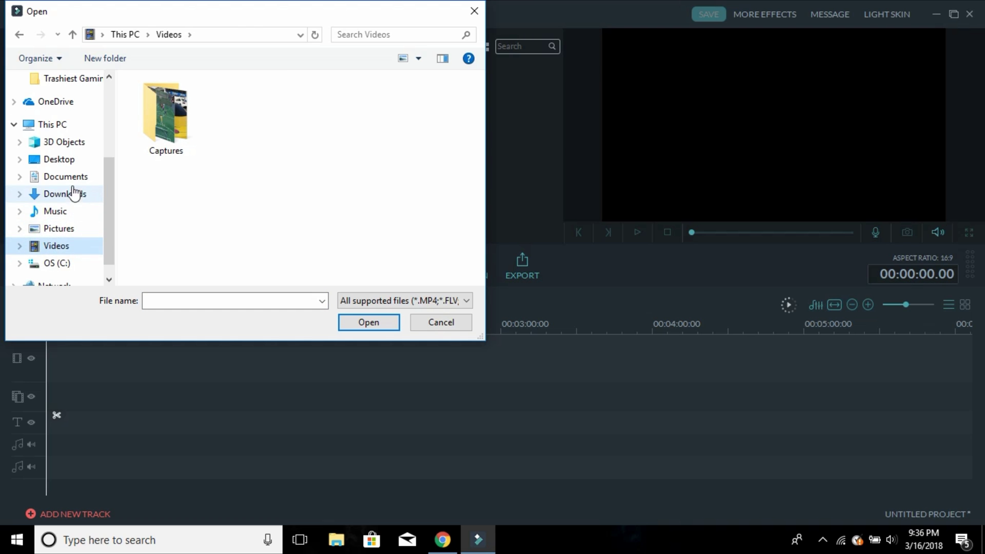
scroll(61, 108, "up", 2)
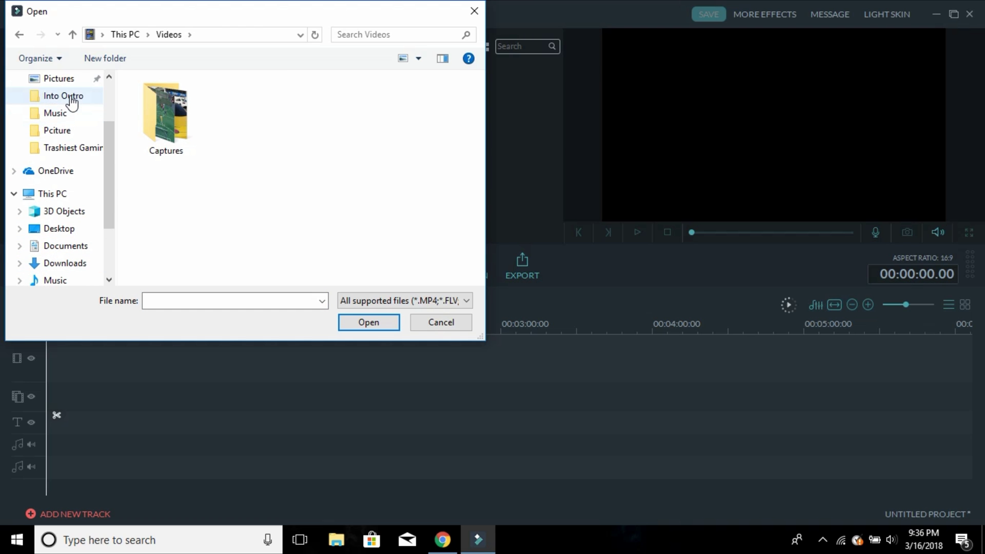
left_click(65, 96)
left_click(177, 151)
double_click(177, 151)
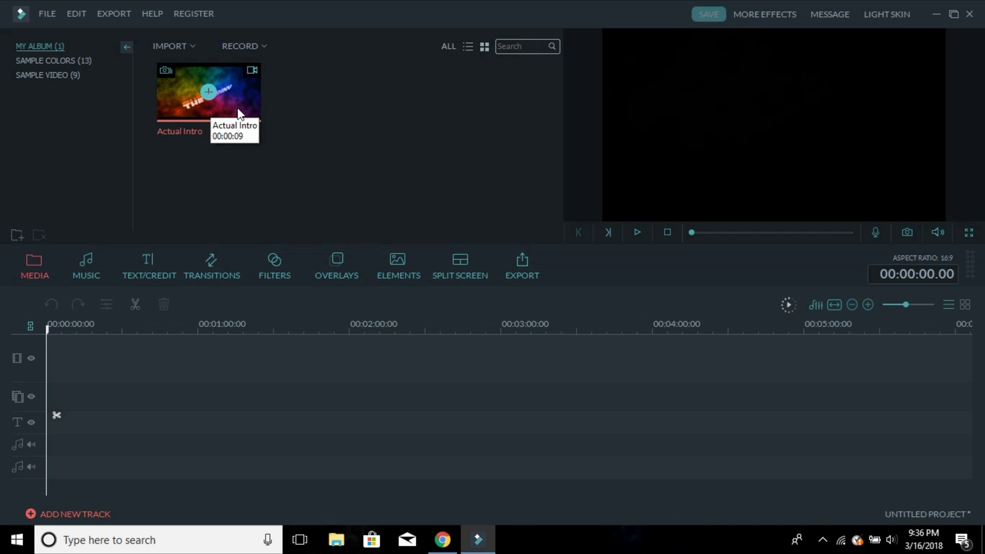
- Place the Actual Intro clip at the start of the first video track
left_click_drag(238, 113, 126, 301)
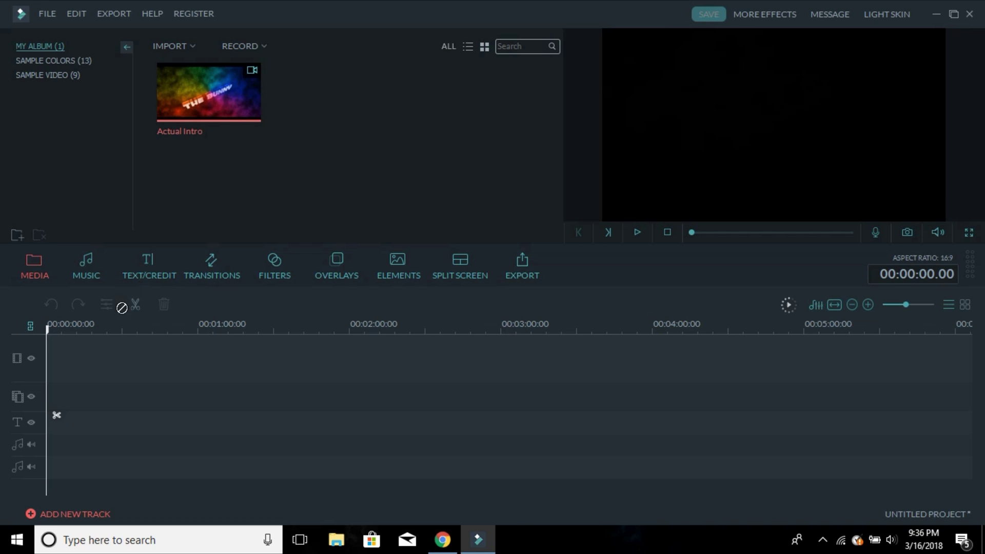
left_click_drag(78, 361, 79, 362)
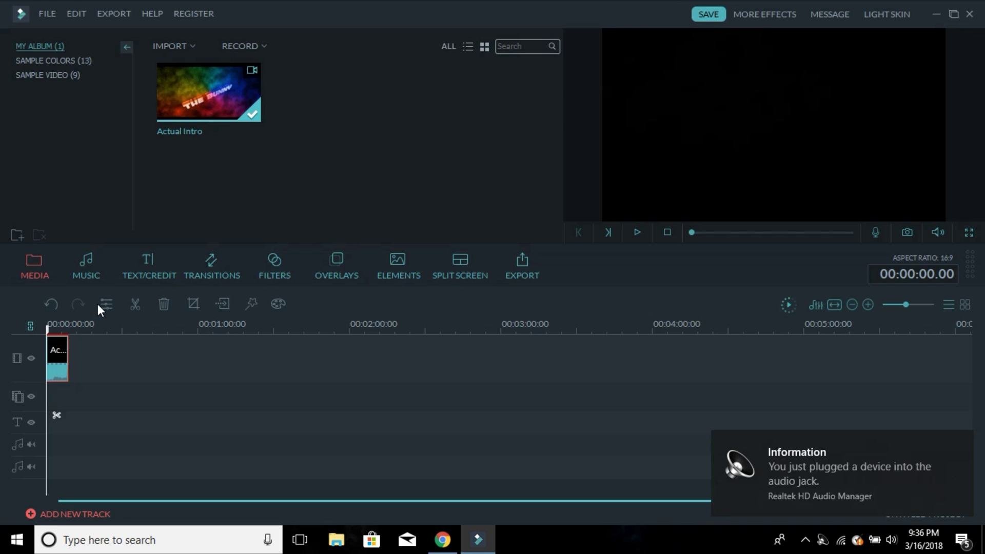
- Preview the Actual Intro clip from the album, then scrub the playhead to the end of the intro on the timeline
left_click(233, 108)
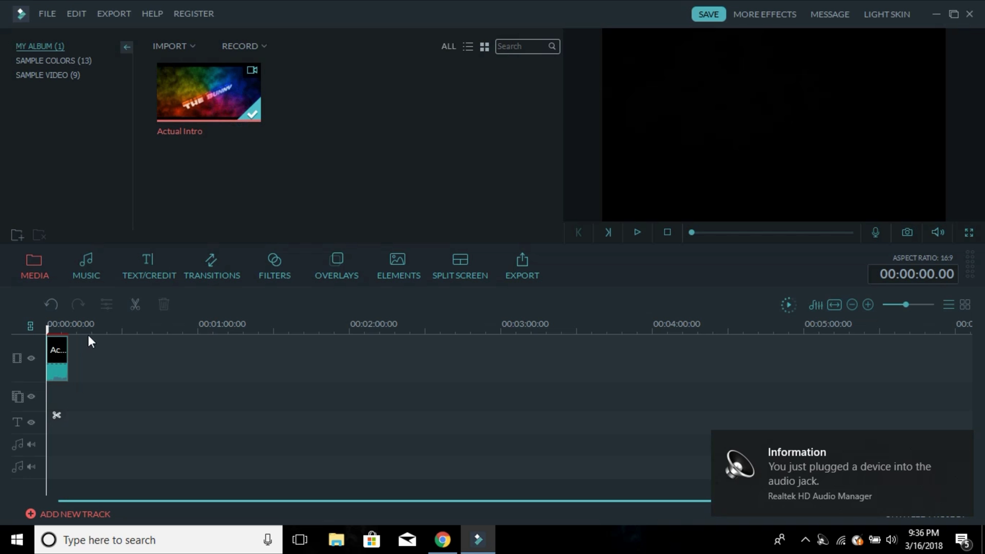
left_click(639, 234)
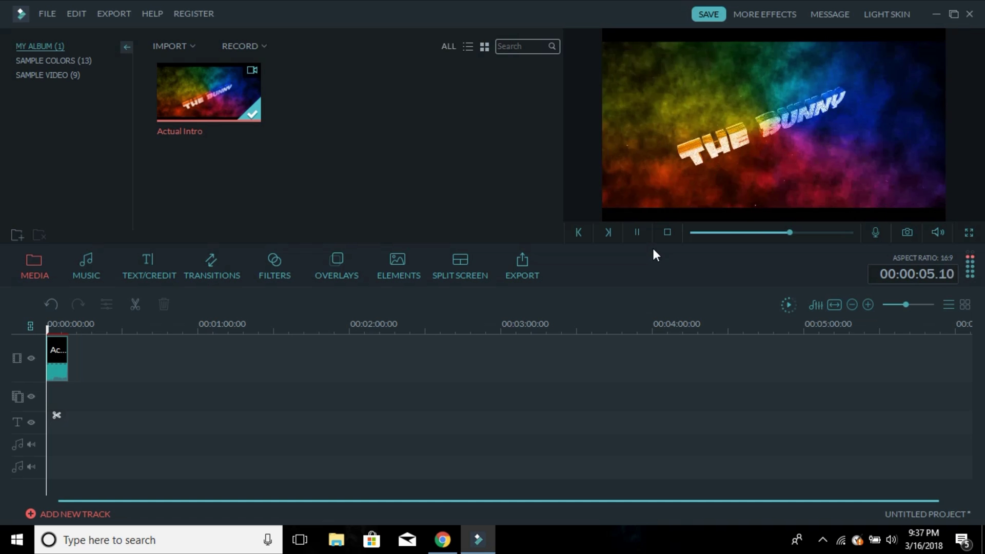
left_click(638, 233)
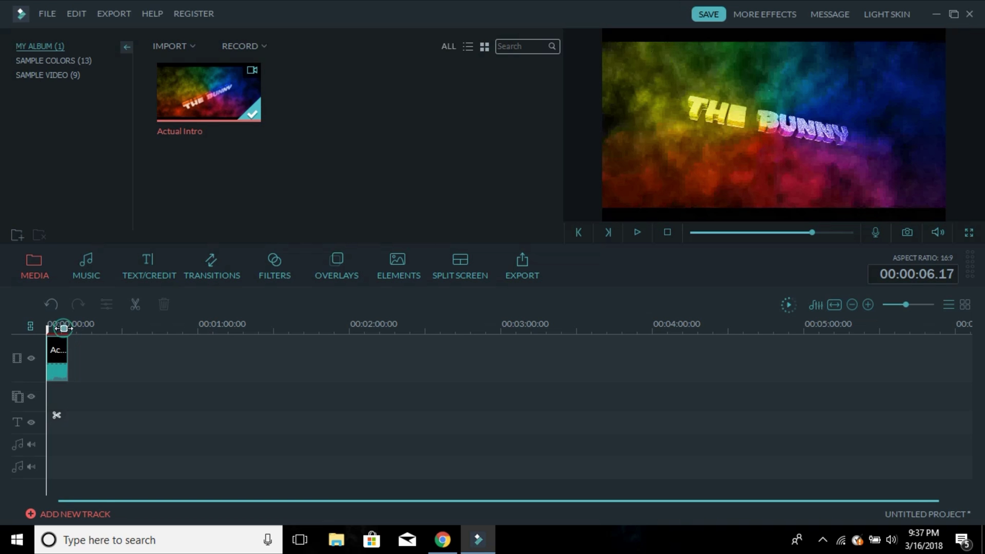
left_click(48, 328)
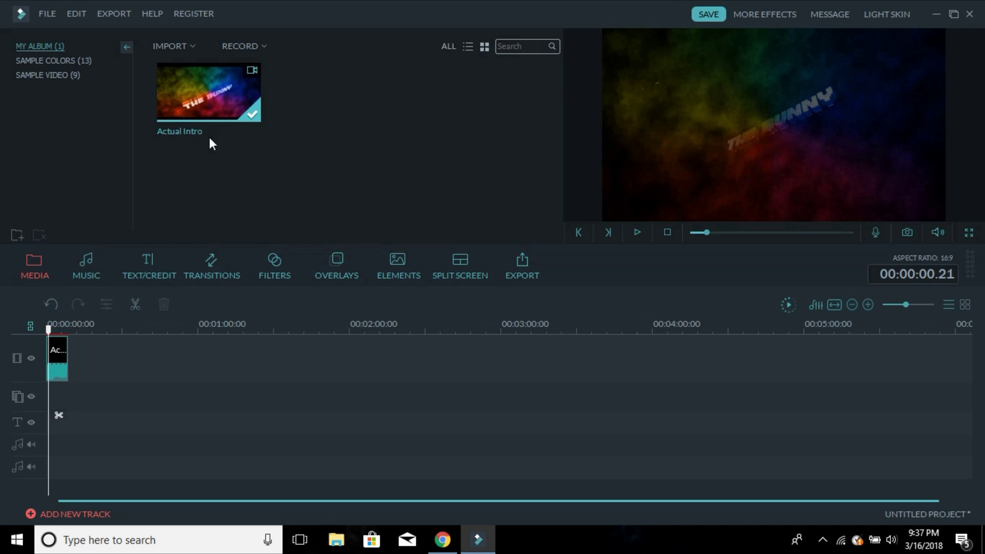
left_click_drag(48, 325, 72, 334)
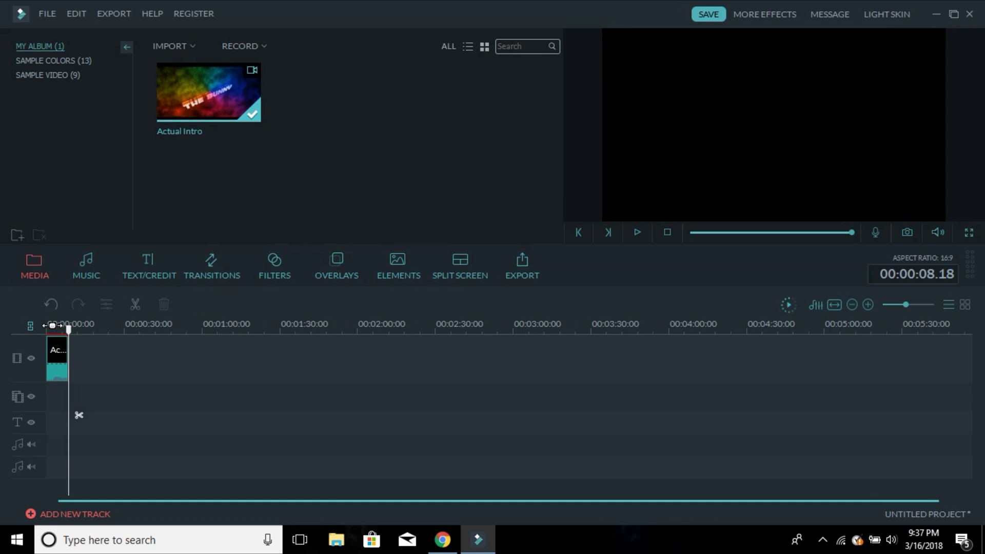
- Import the Forza Motorsport 6 video from the Captures folder inside Videos
left_click(190, 46)
left_click(190, 62)
scroll(62, 169, "down", 3)
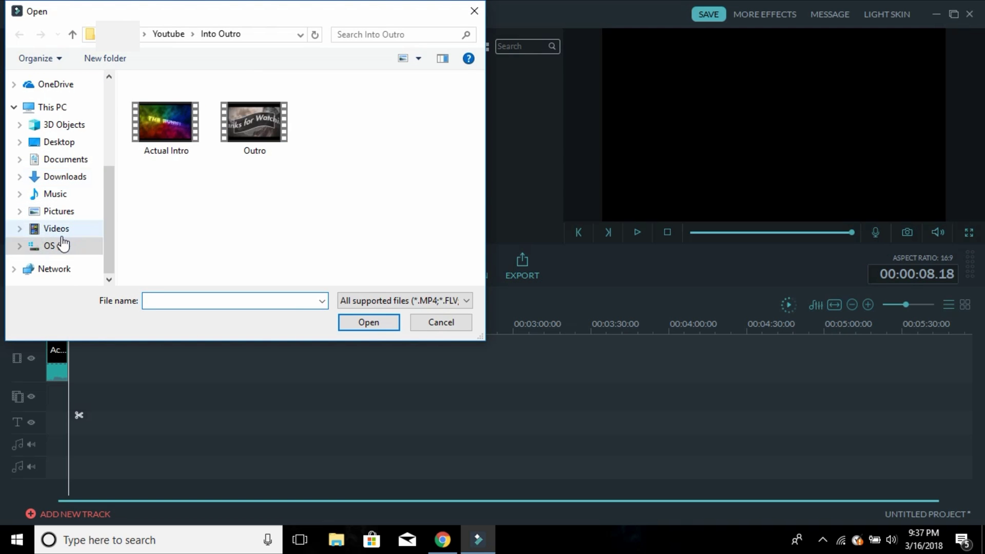
left_click(66, 229)
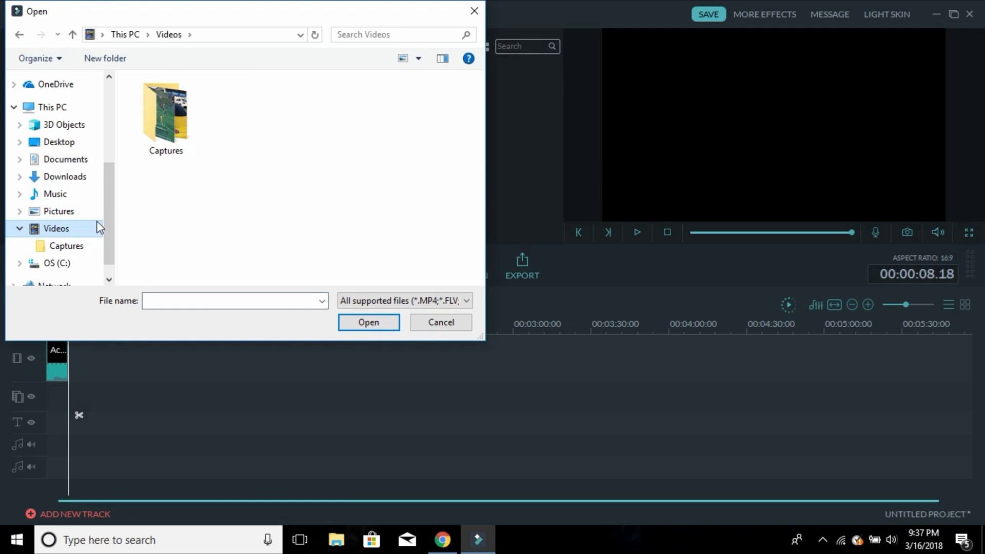
double_click(196, 125)
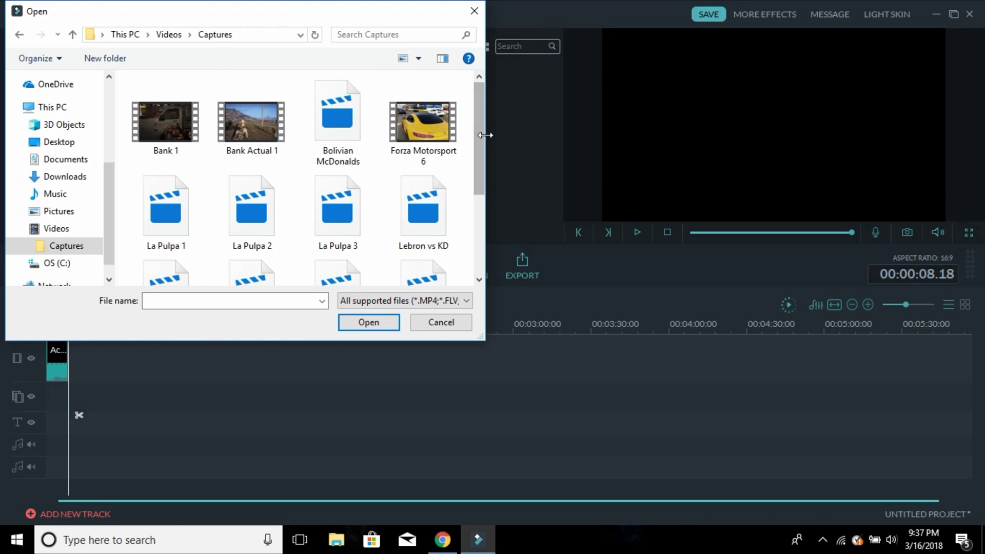
left_click_drag(482, 140, 490, 113)
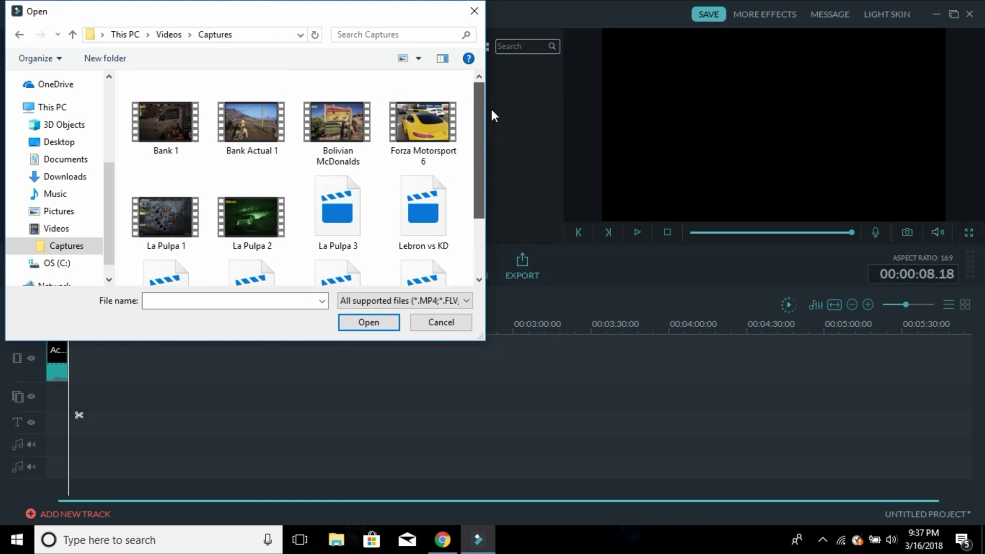
double_click(417, 143)
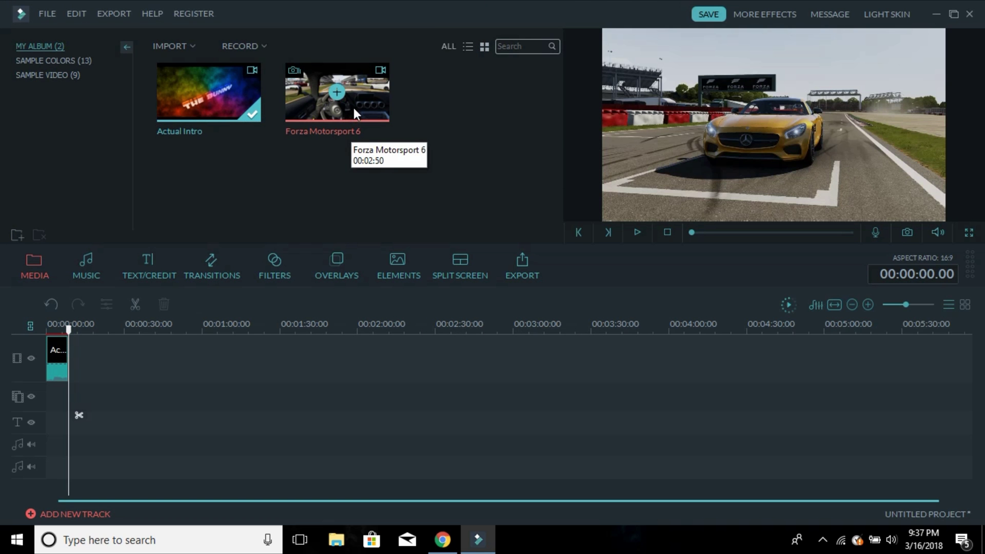
- Add the Forza Motorsport 6 clip to the video track directly after the intro
left_click(349, 98)
left_click_drag(349, 98, 252, 361)
left_click(353, 106)
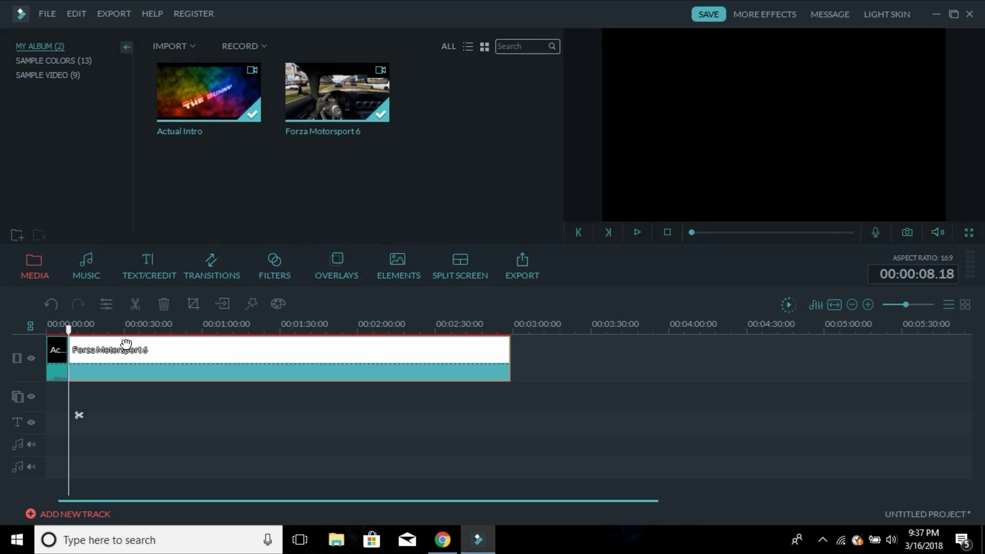
- Try moving the Forza Motorsport 6 clip around the timeline and return it to its place directly after the intro
left_click_drag(143, 348, 303, 393)
left_click_drag(253, 436, 251, 362)
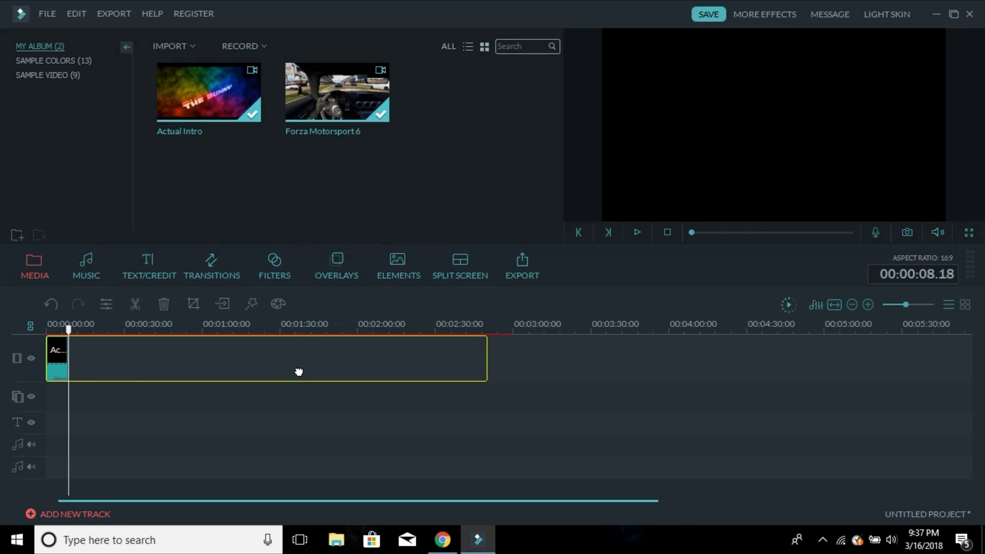
left_click_drag(298, 370, 299, 371)
left_click_drag(270, 473, 156, 350)
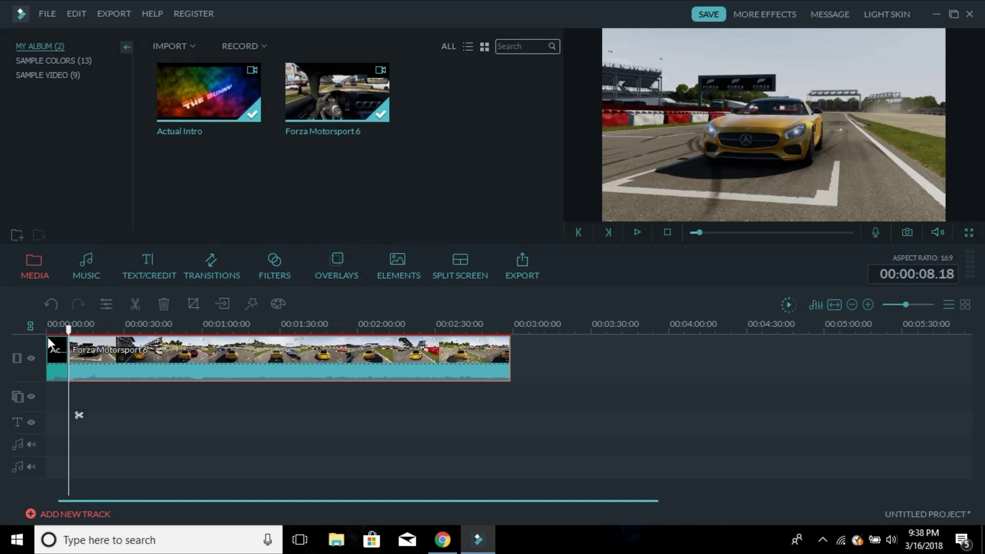
- Play the timeline from within the intro across the cut into the Forza Motorsport 6 clip, and pause
left_click(53, 324)
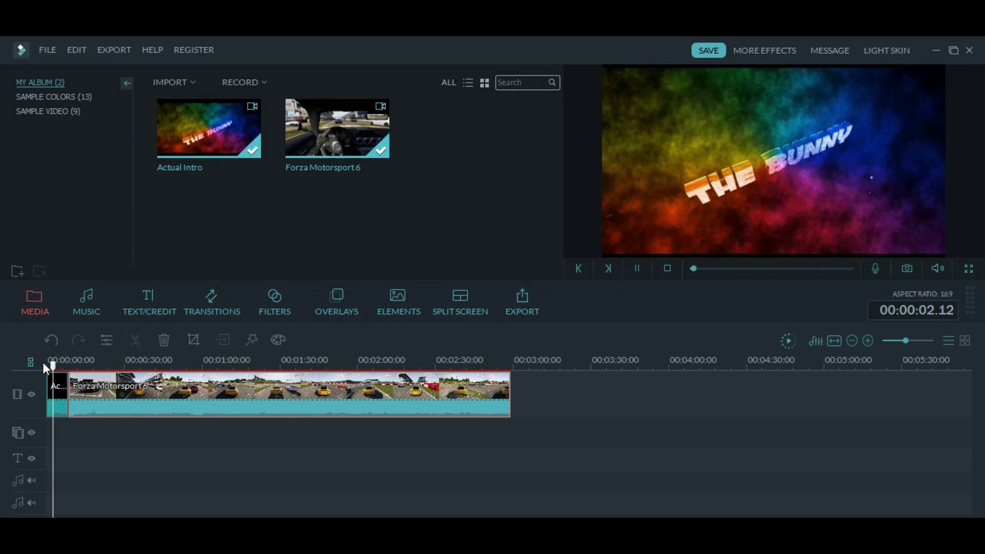
key("space")
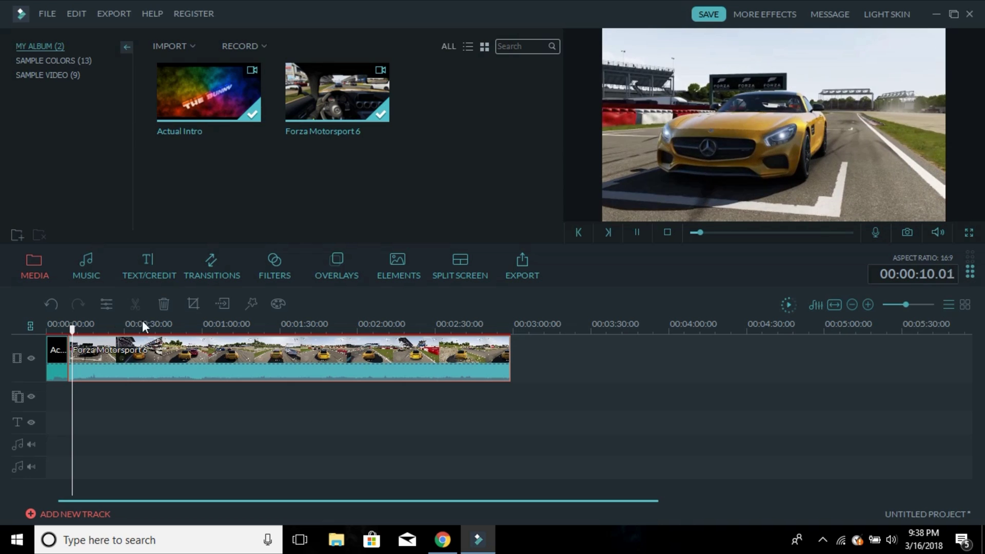
left_click(637, 232)
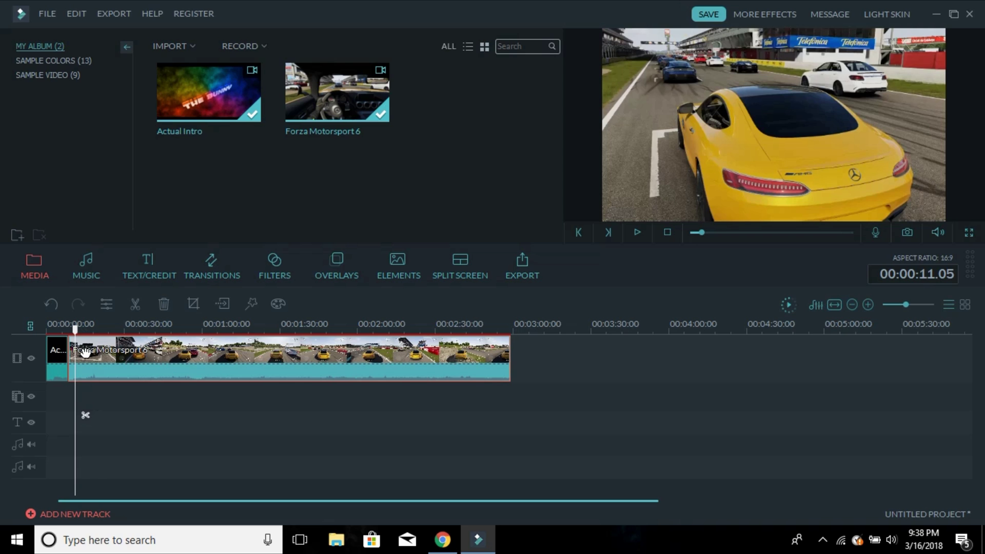
- Add the DoorWay transition between the intro and the Forza Motorsport 6 clip
left_click(217, 277)
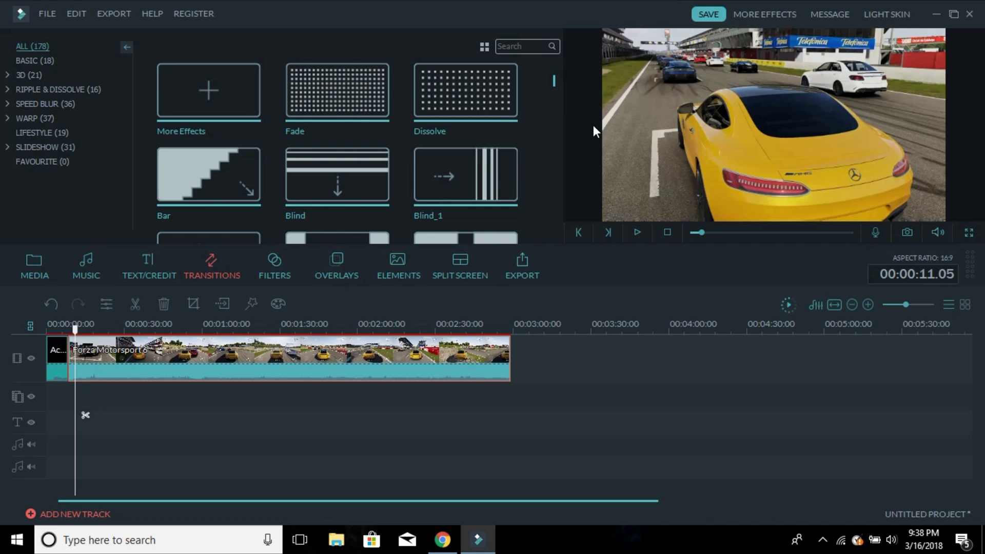
left_click_drag(555, 84, 544, 101)
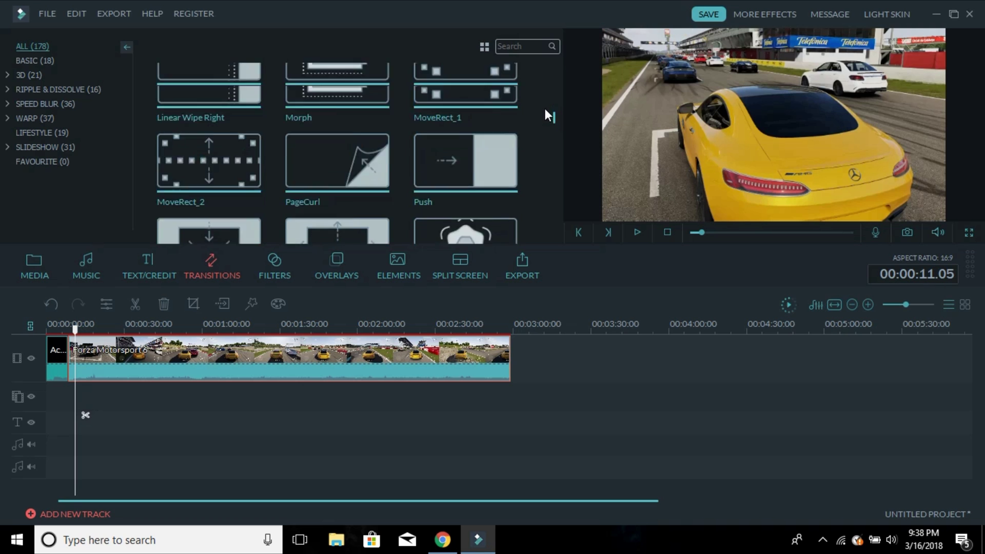
scroll(512, 116, "down", 1)
left_click_drag(246, 198, 85, 368)
- Play back the transition from just before the end of the intro into the gameplay clip
left_click_drag(75, 328, 64, 329)
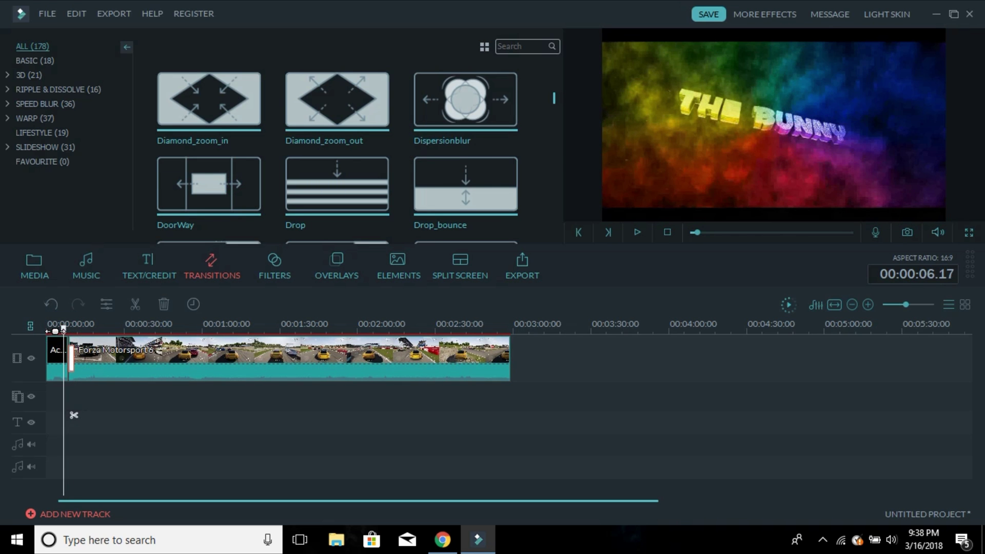
key("space")
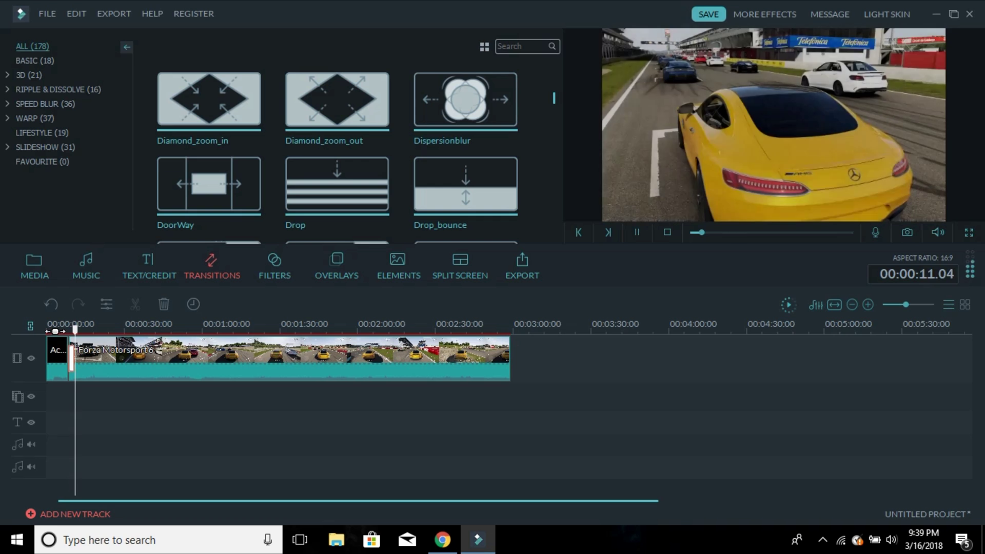
key("space")
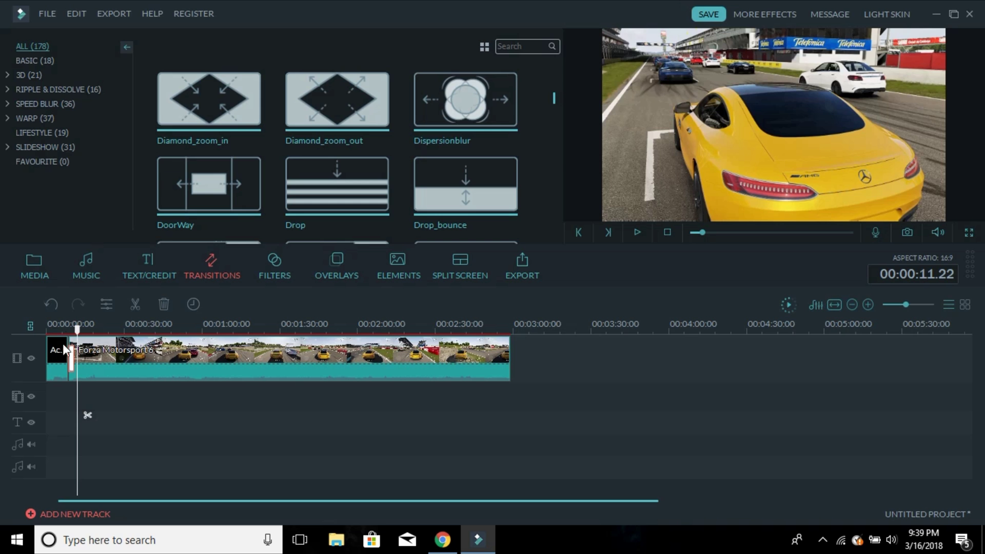
- Delete the transition between the two clips and replay the plain cut from near the end of the intro
right_click(71, 364)
left_click(97, 497)
left_click(63, 327)
key("space")
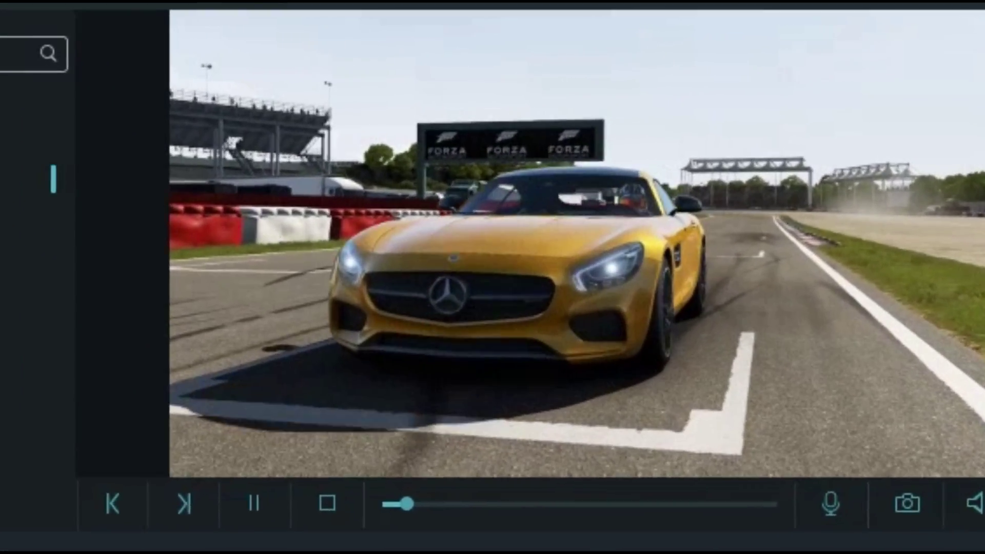
key("space")
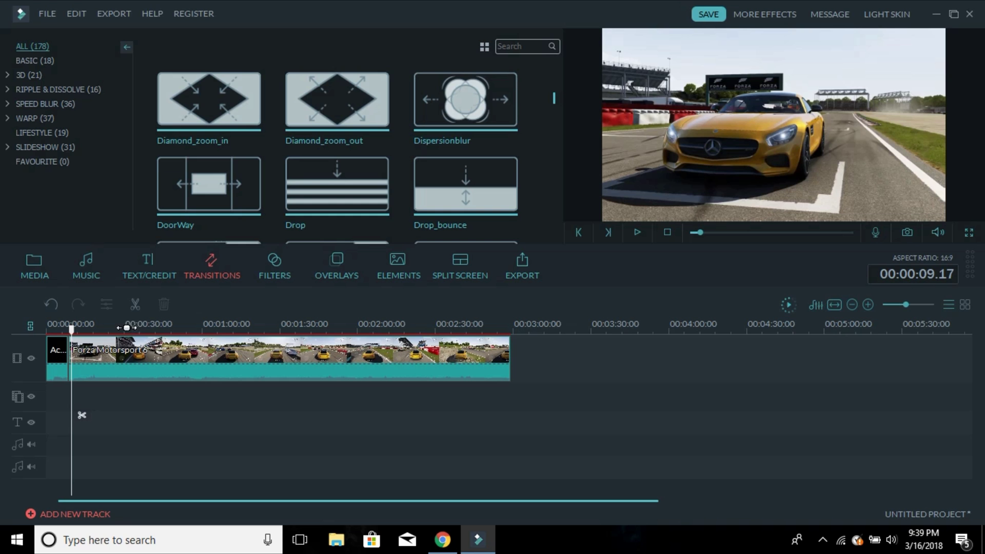
- Split the Forza Motorsport 6 clip at 00:01:25.23 on the timeline
left_click(89, 331)
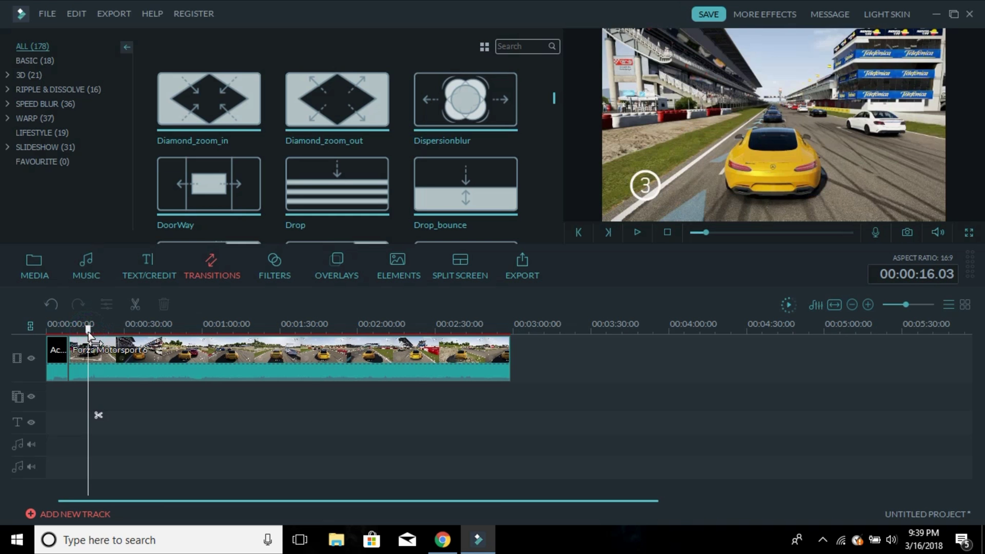
left_click(259, 328)
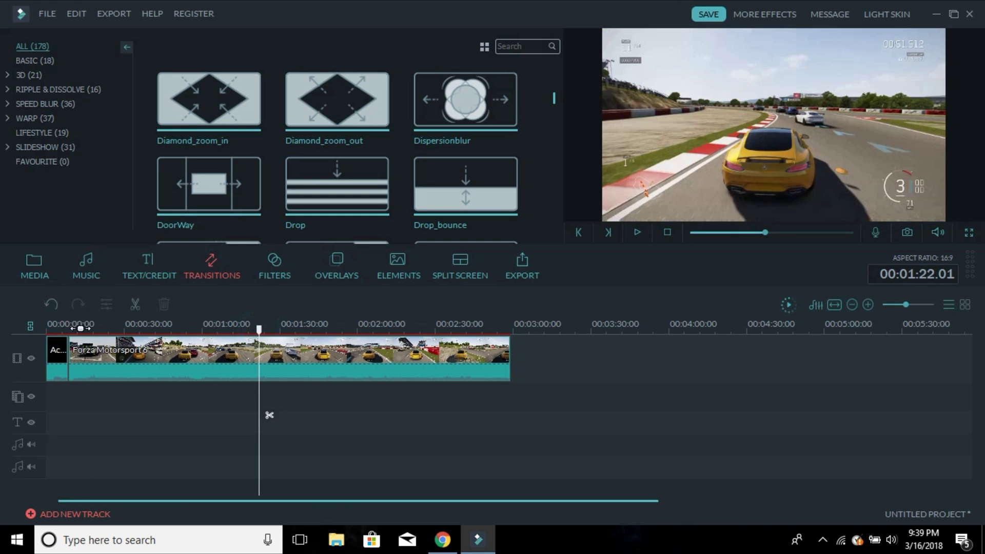
left_click_drag(260, 334, 223, 330)
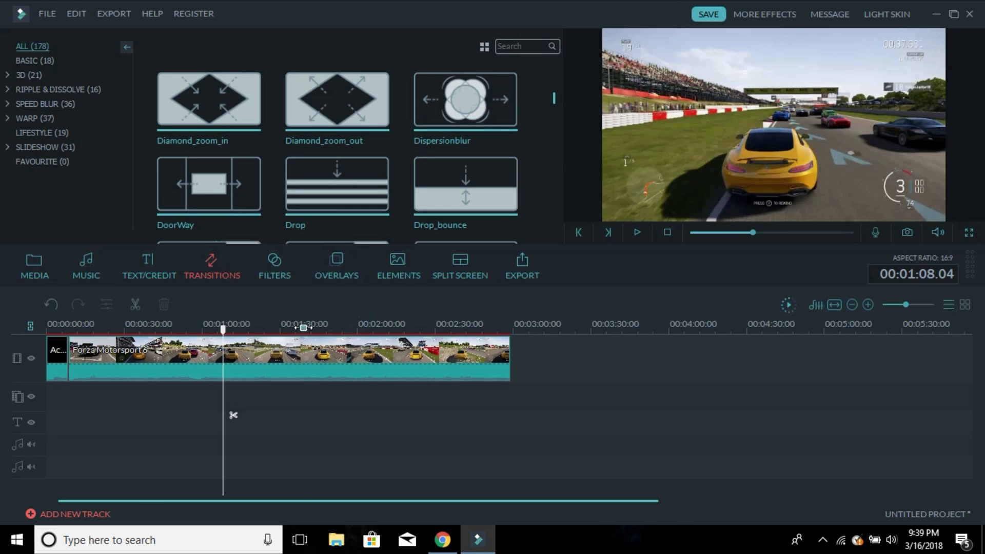
left_click(303, 320)
left_click(221, 324)
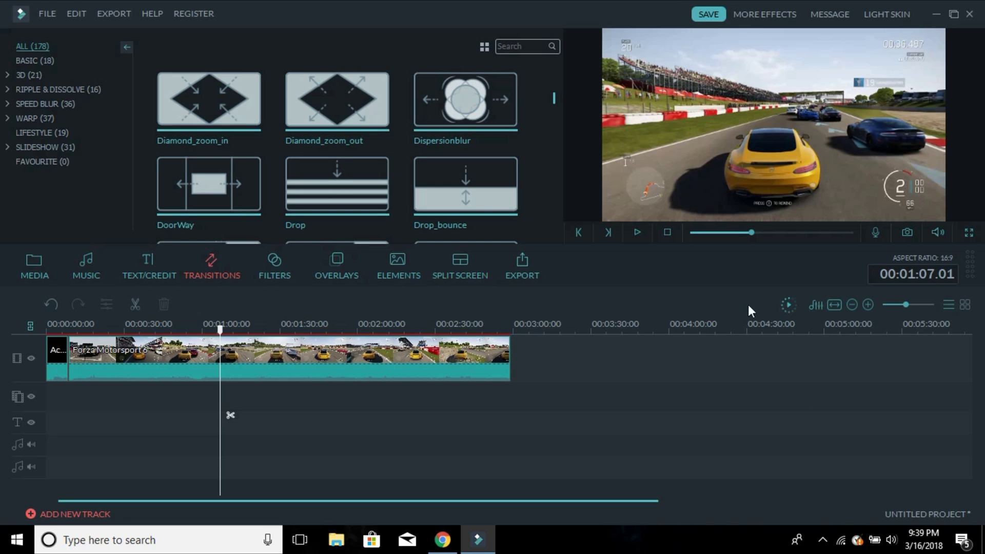
left_click(931, 303)
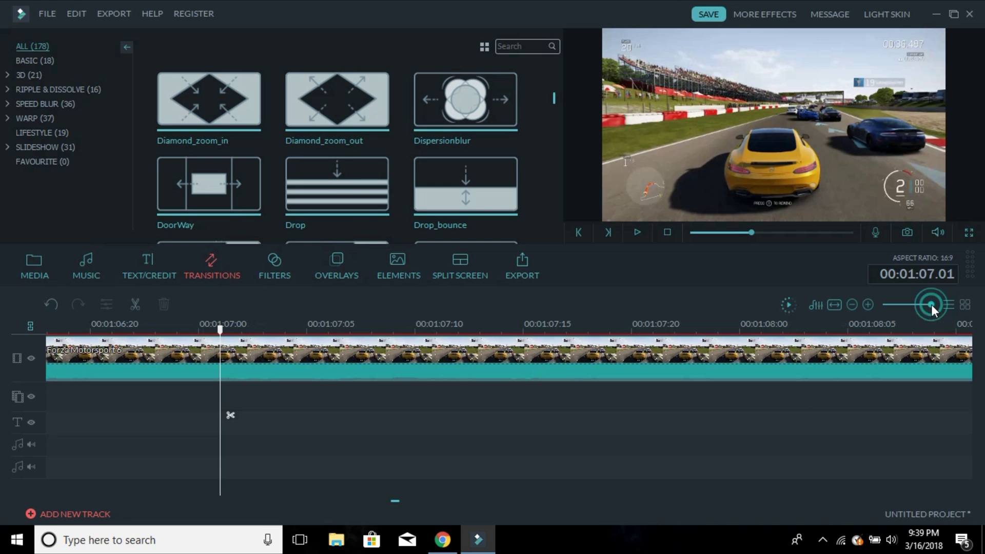
mouse_move(931, 303)
left_mouse_down()
mouse_move(887, 301)
mouse_move(926, 305)
left_mouse_up()
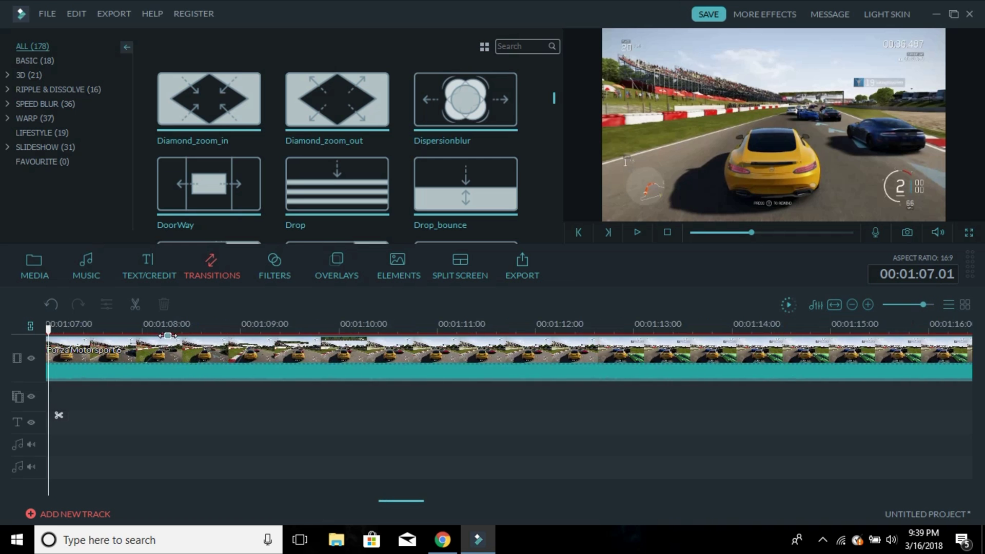
left_click_drag(918, 303, 909, 304)
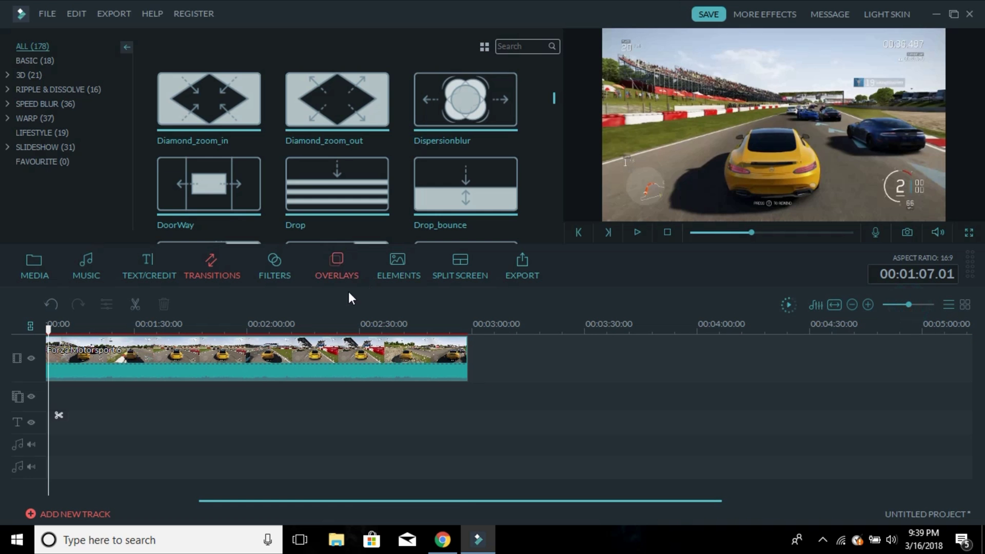
left_click(917, 304)
left_click(419, 323)
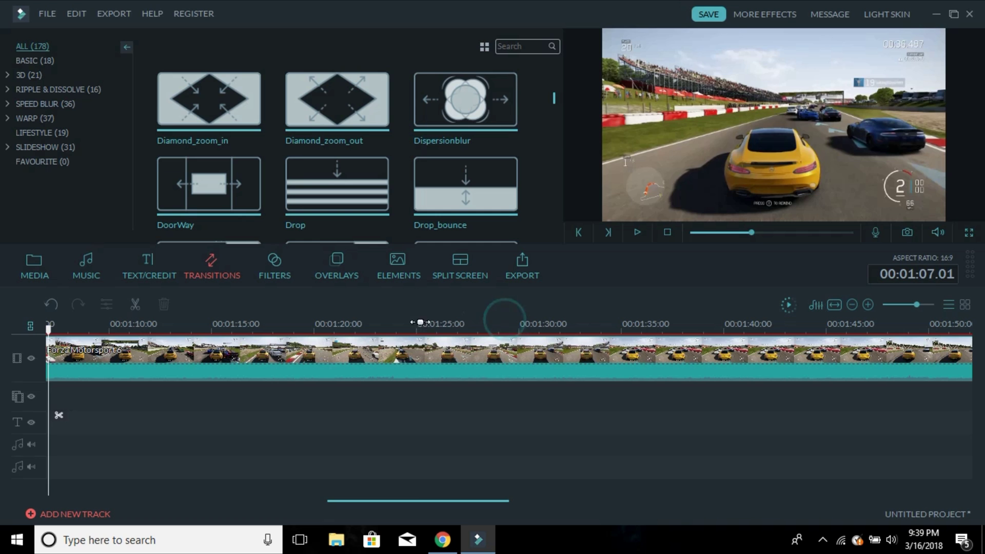
key("space")
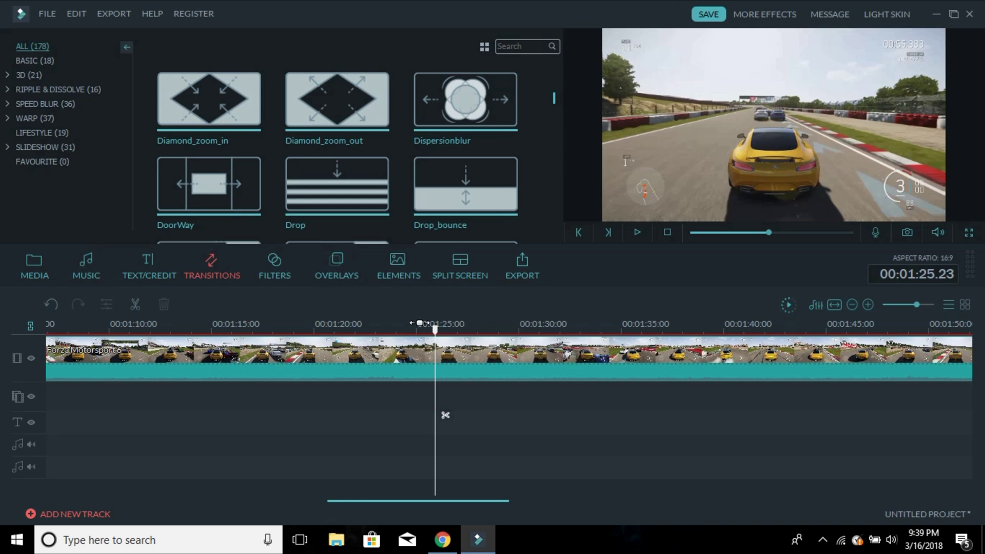
left_click(449, 416)
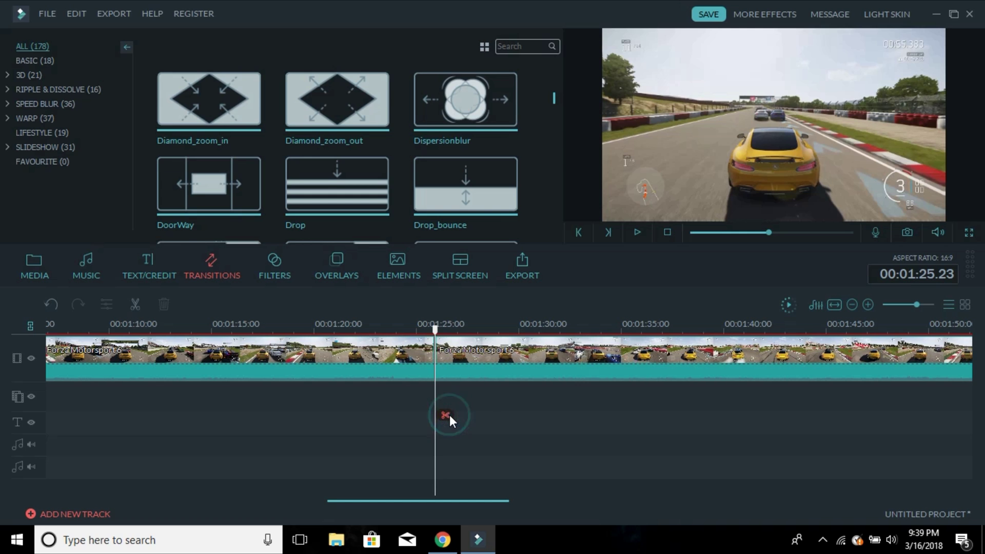
- Delete the part of the Forza Motorsport 6 clip after the split and undo the deletion
left_click_drag(707, 359, 785, 356)
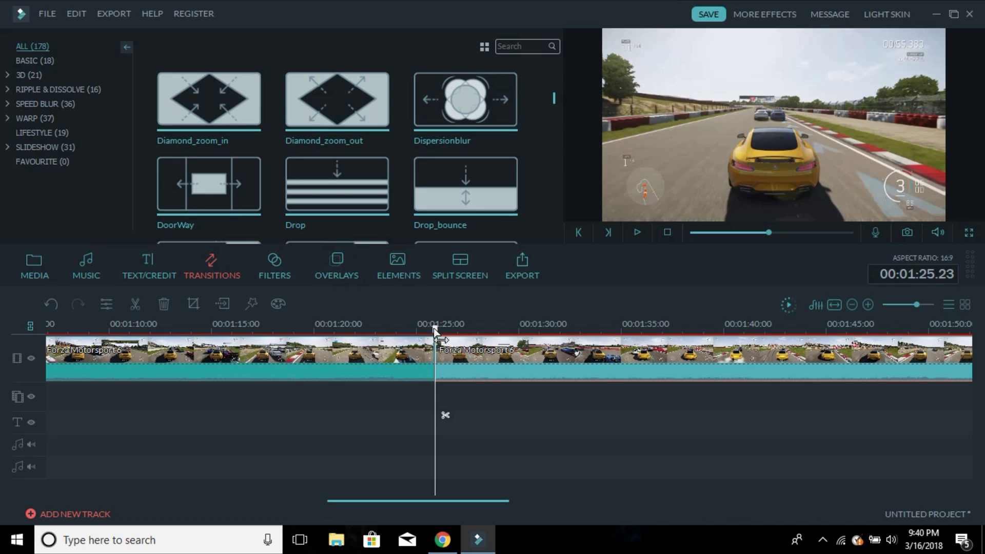
left_click(486, 344)
key("Delete")
key("ctrl+z")
- Import the Blake-Griffin picture from the Pciture folder into the media library
left_click(45, 260)
left_click(180, 51)
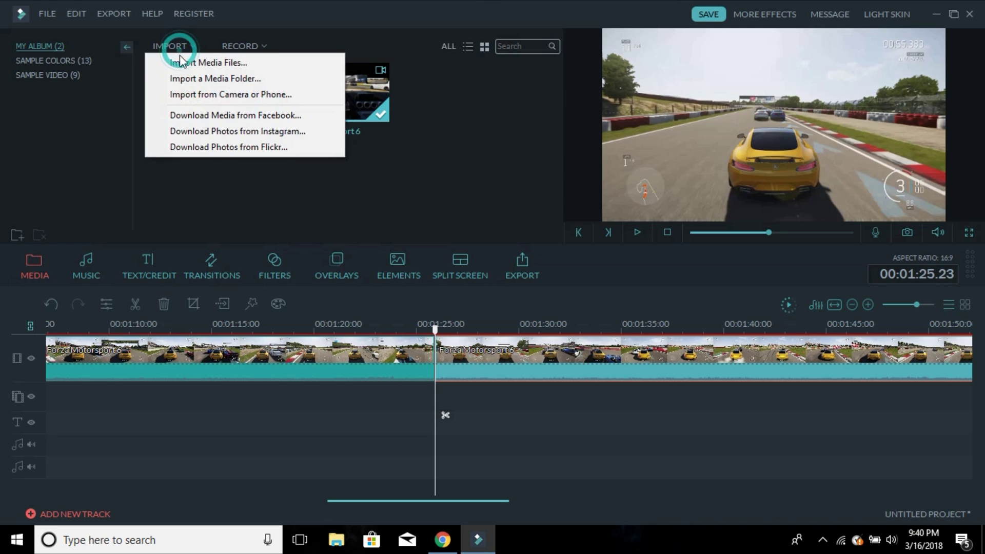
left_click(181, 62)
scroll(77, 211, "up", 3)
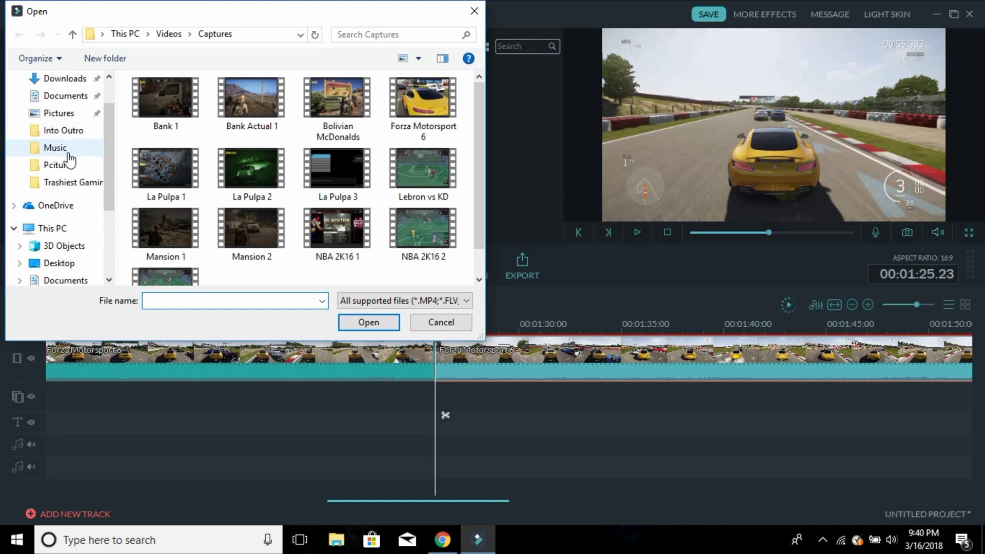
left_click(69, 151)
left_click(69, 163)
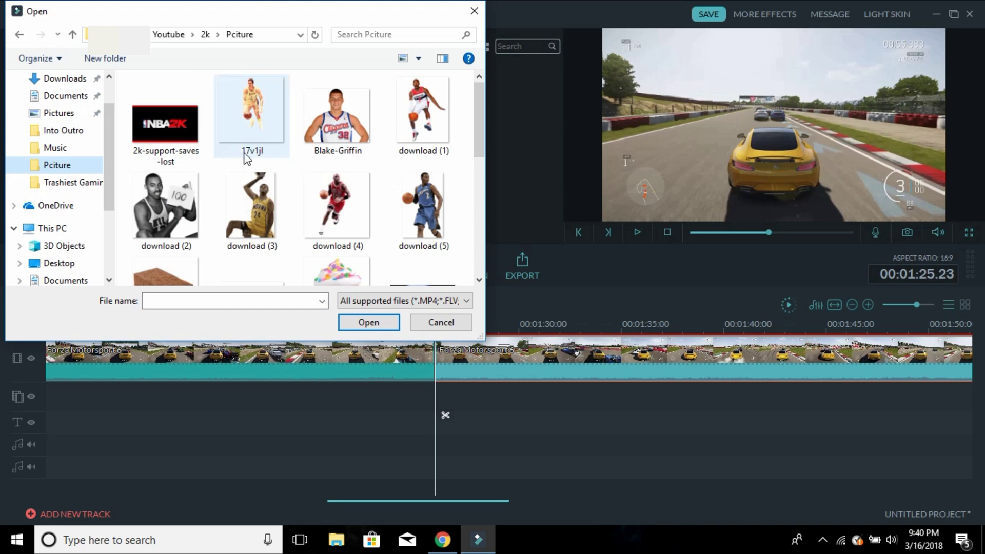
double_click(334, 129)
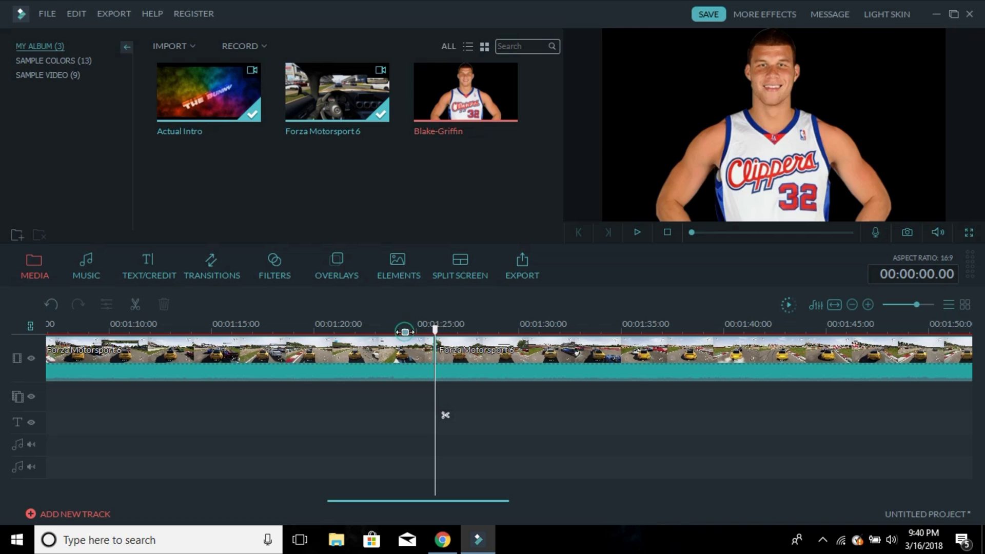
- Insert the Blake-Griffin picture at the cut between the two Forza Motorsport 6 parts and briefly play back around the cut
left_click_drag(405, 331, 419, 331)
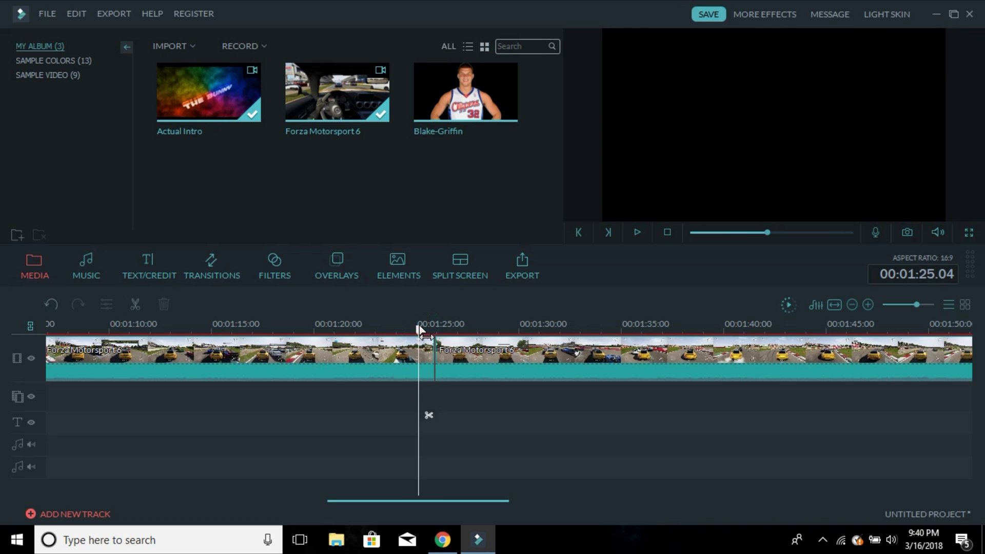
key("space")
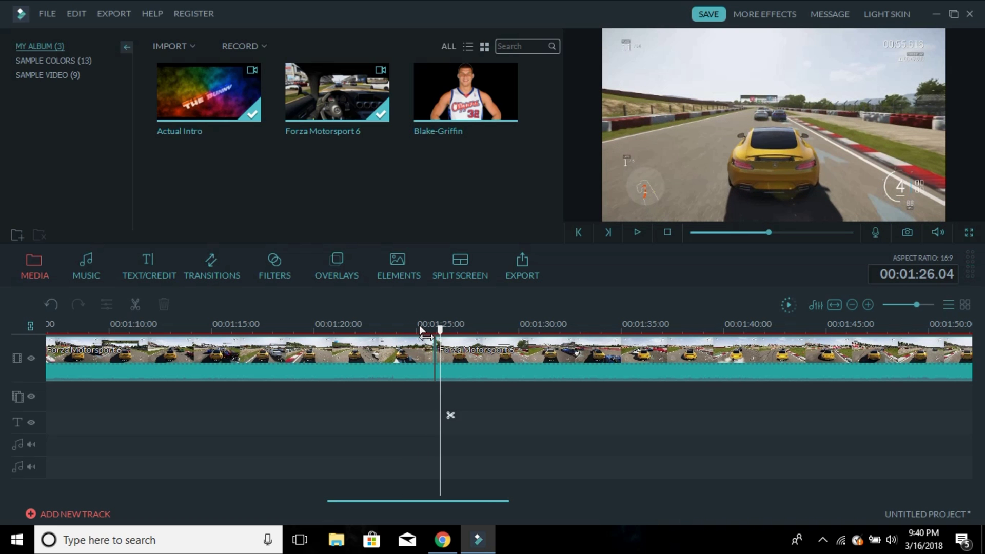
mouse_move(457, 73)
left_click_drag(464, 77, 437, 365)
left_click(423, 329)
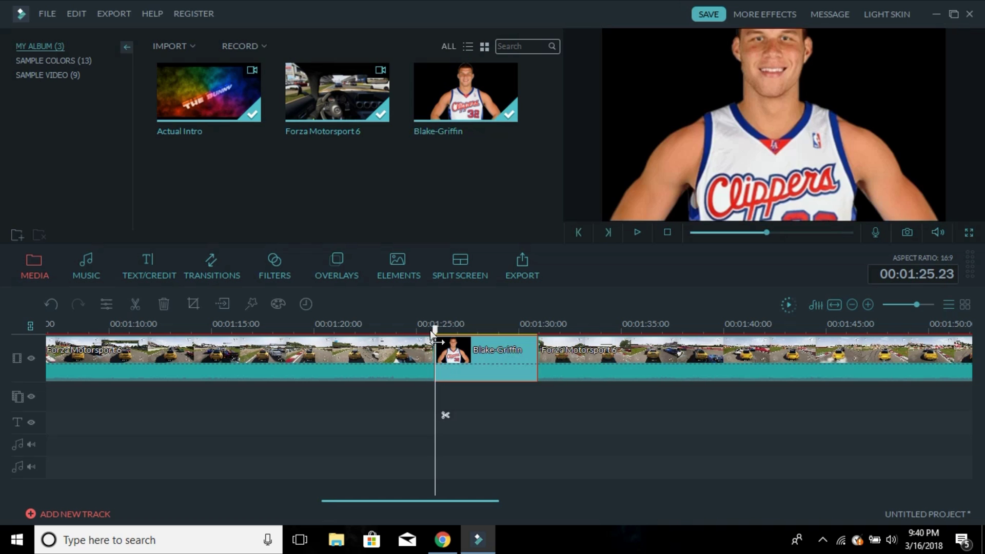
key("space")
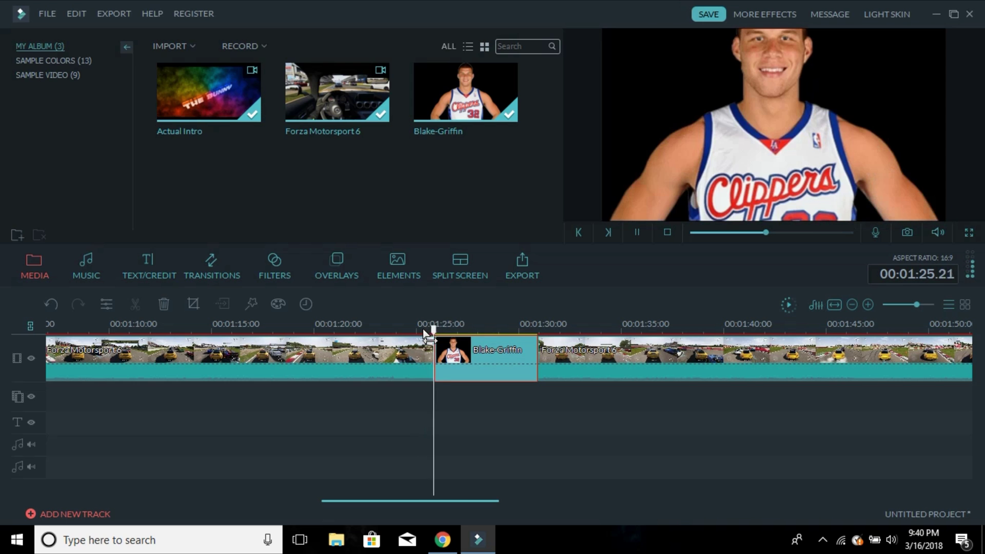
key("space")
- Delete the Blake-Griffin picture from between the two Forza Motorsport 6 parts and show the whole timeline
right_click(469, 353)
left_click(508, 344)
left_click_drag(430, 500, 836, 449)
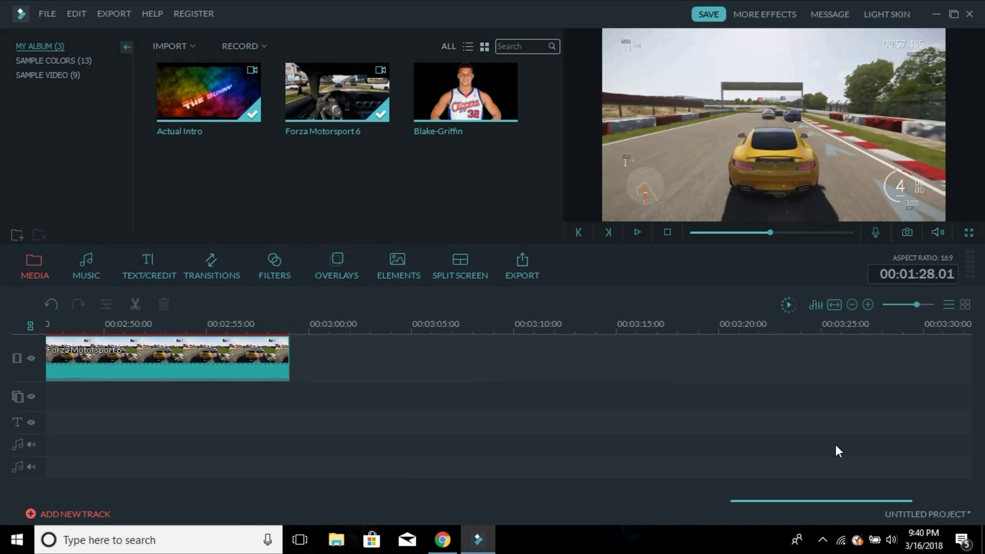
left_click(906, 304)
left_click_drag(740, 500, 411, 505)
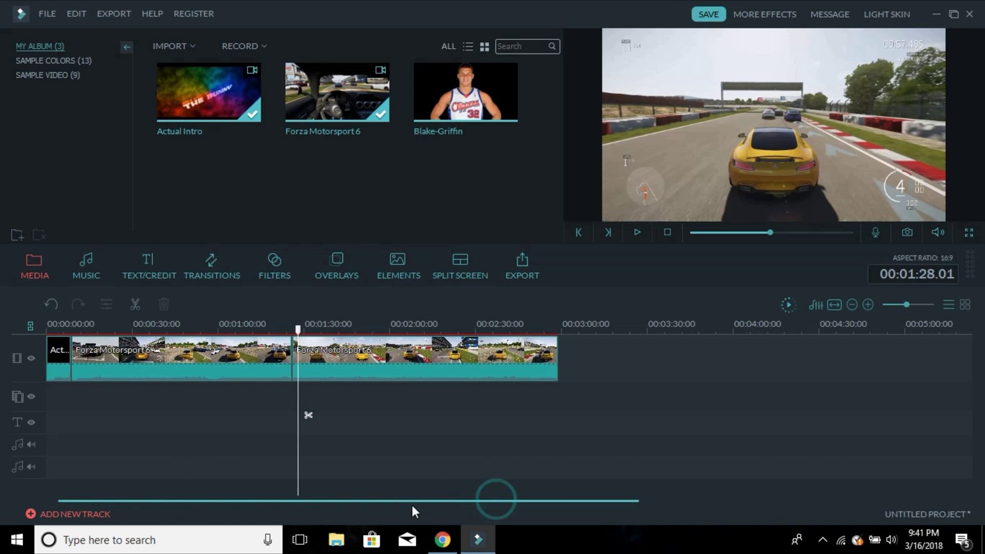
- Browse the music library and add the Drift - Drift song to the first audio track from the start of the gameplay
left_click(76, 254)
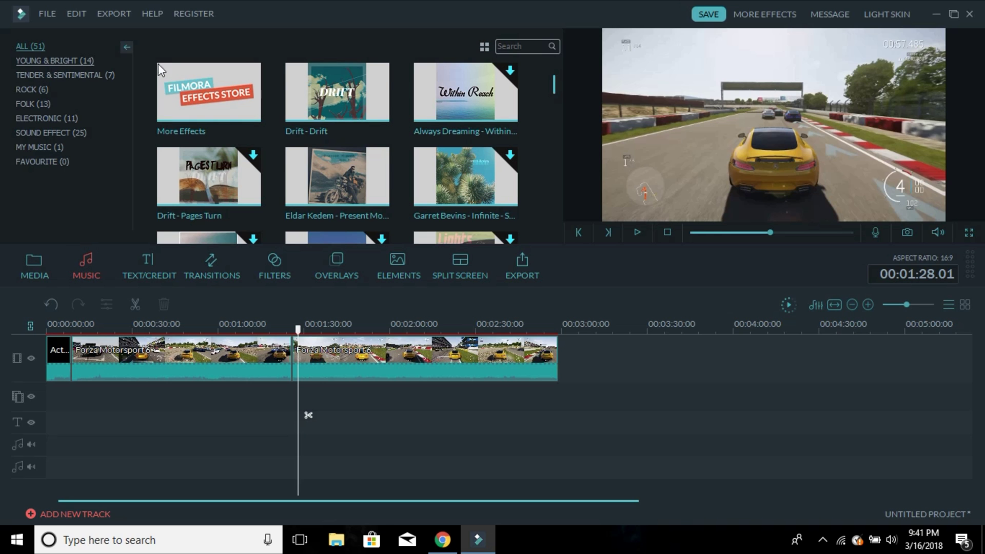
left_click_drag(554, 86, 560, 190)
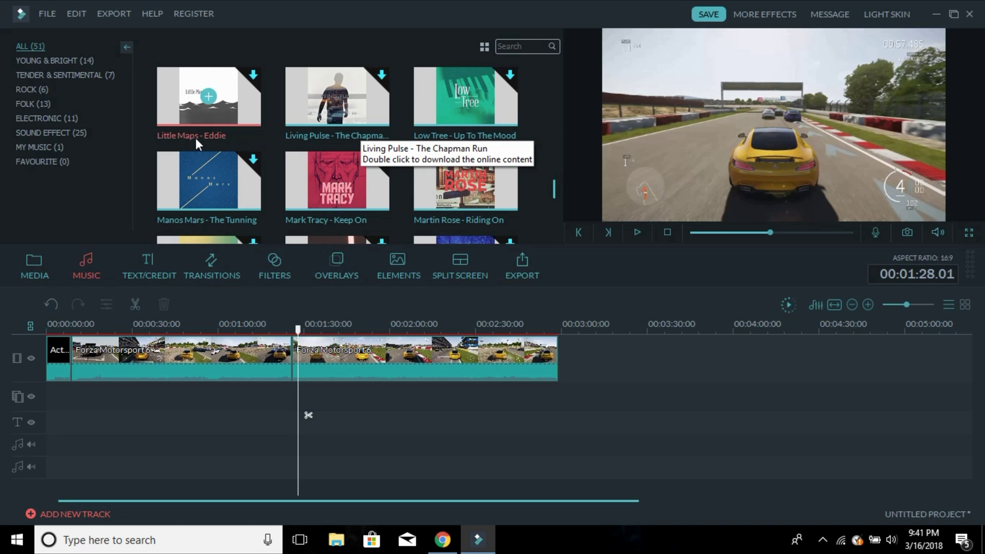
left_click_drag(554, 188, 556, 63)
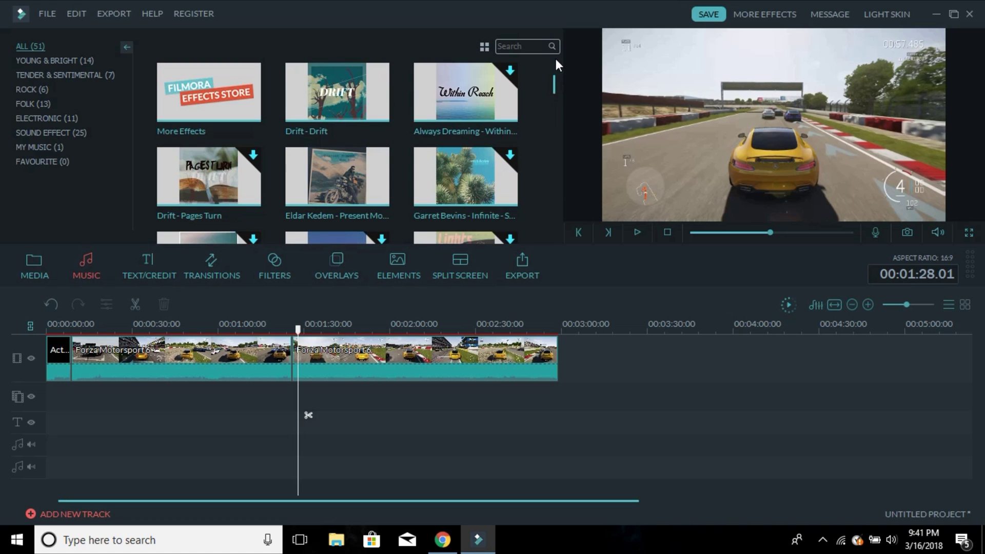
left_click_drag(252, 296, 71, 423)
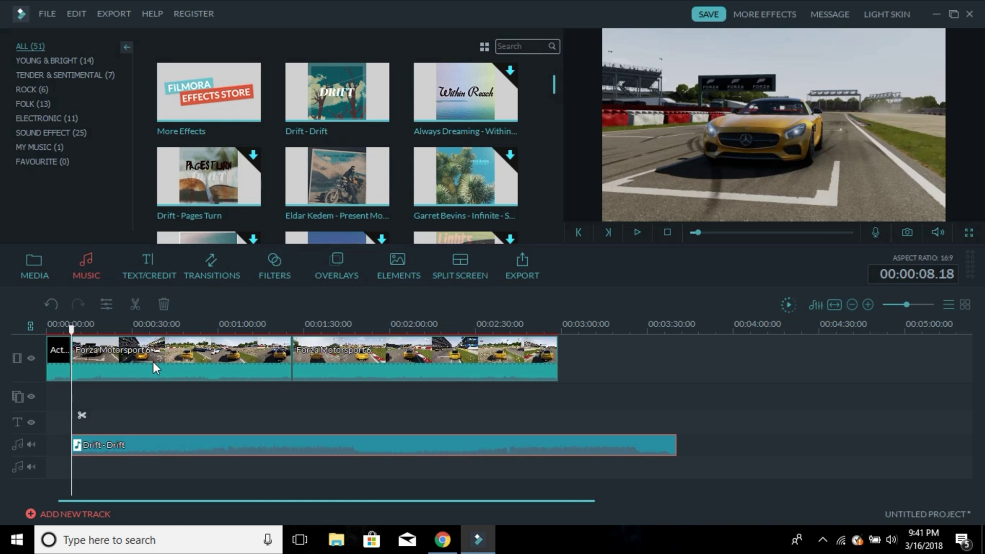
- Play the start of the gameplay with the Drift - Drift song and delete the song from the audio track
key("space")
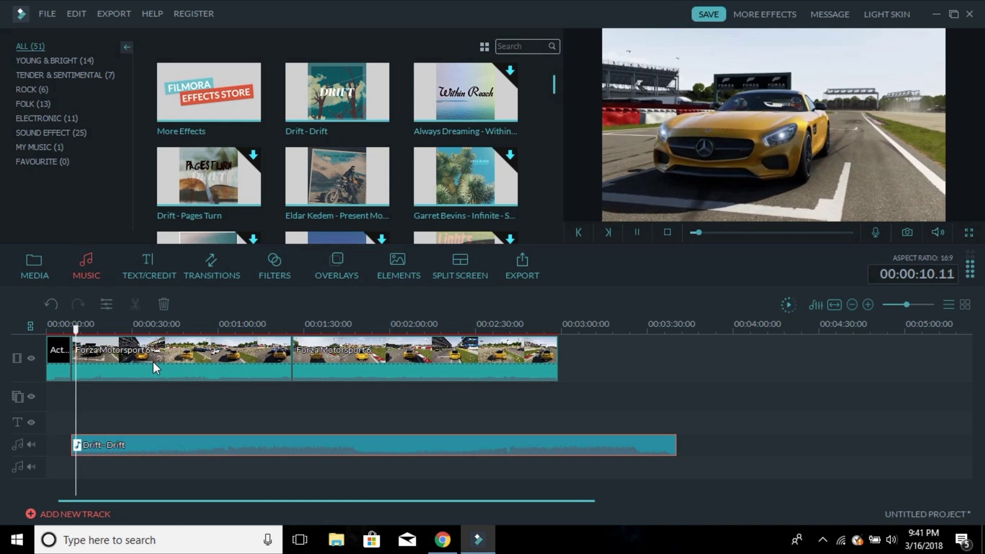
key("space")
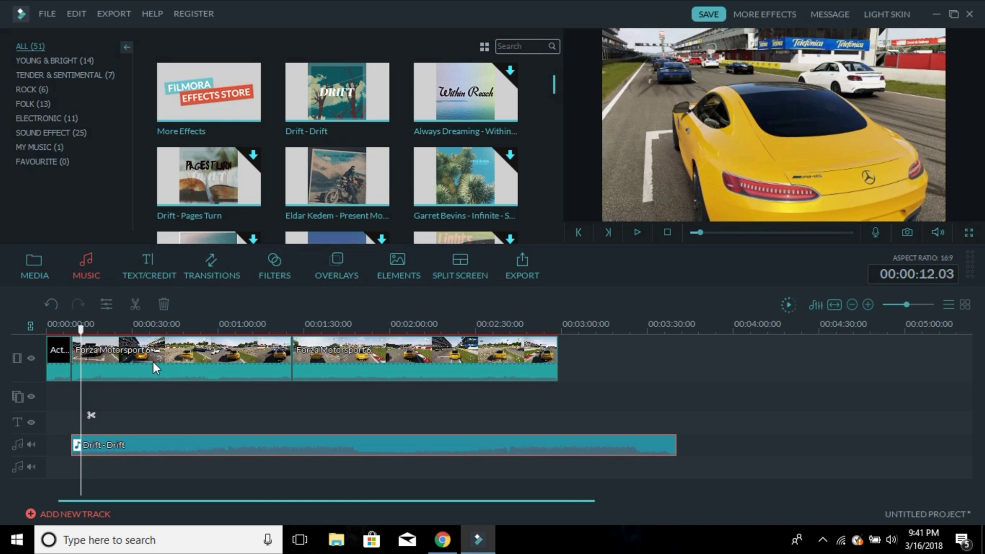
right_click(205, 450)
left_click(230, 441)
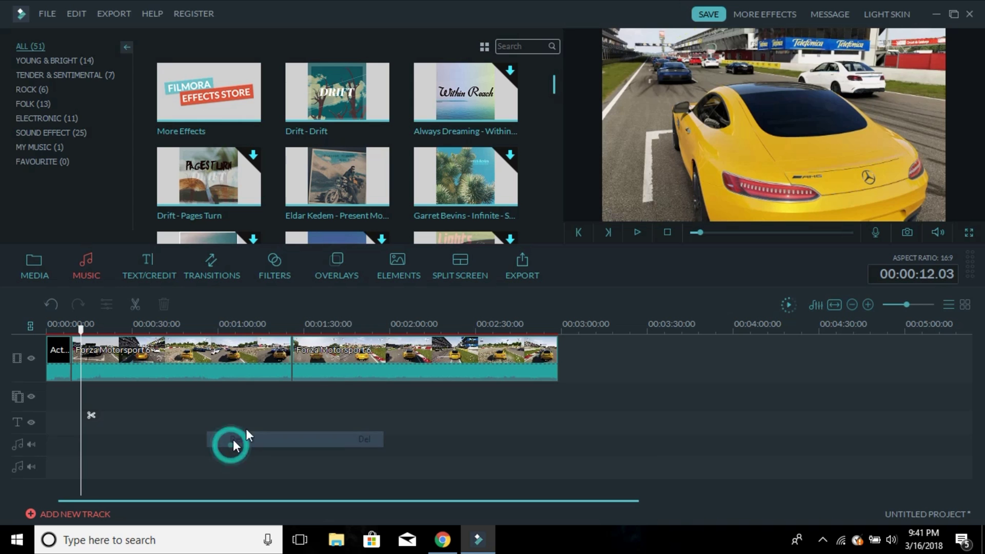
- Browse the title categories and add the Subtitles 2 preset to the text track at about 00:00:23 over the gameplay
left_click(137, 269)
left_click(14, 107)
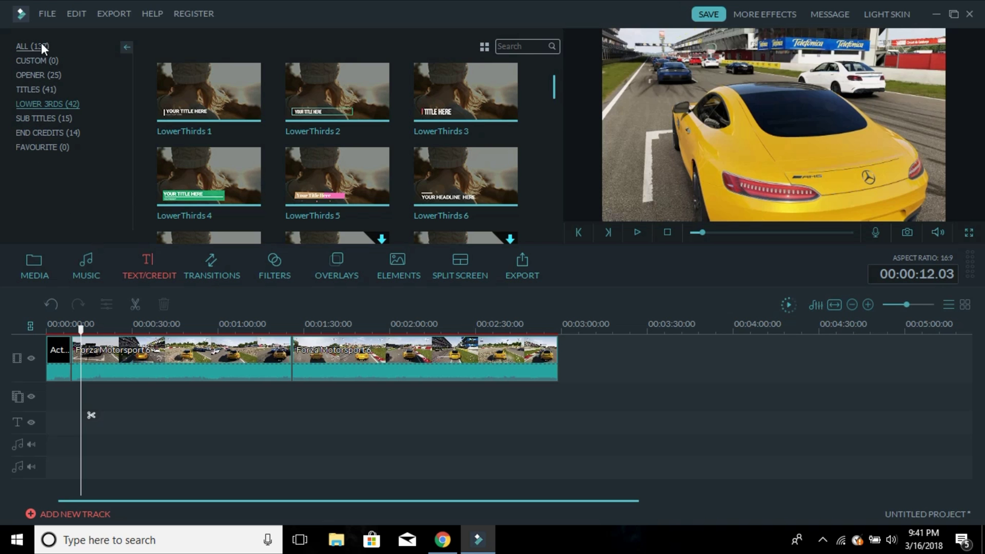
left_click(33, 70)
left_click(26, 90)
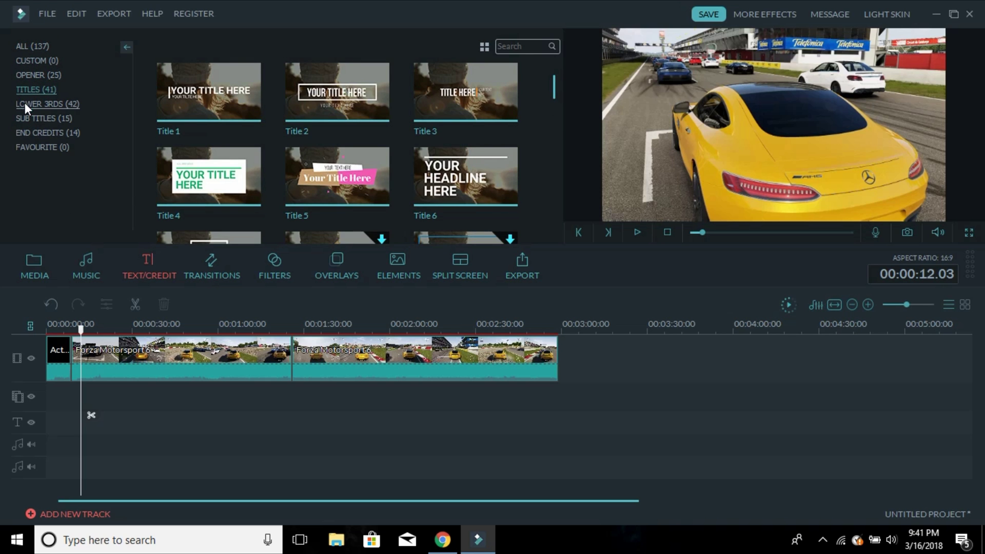
left_click(23, 113)
left_click_drag(307, 89, 115, 426)
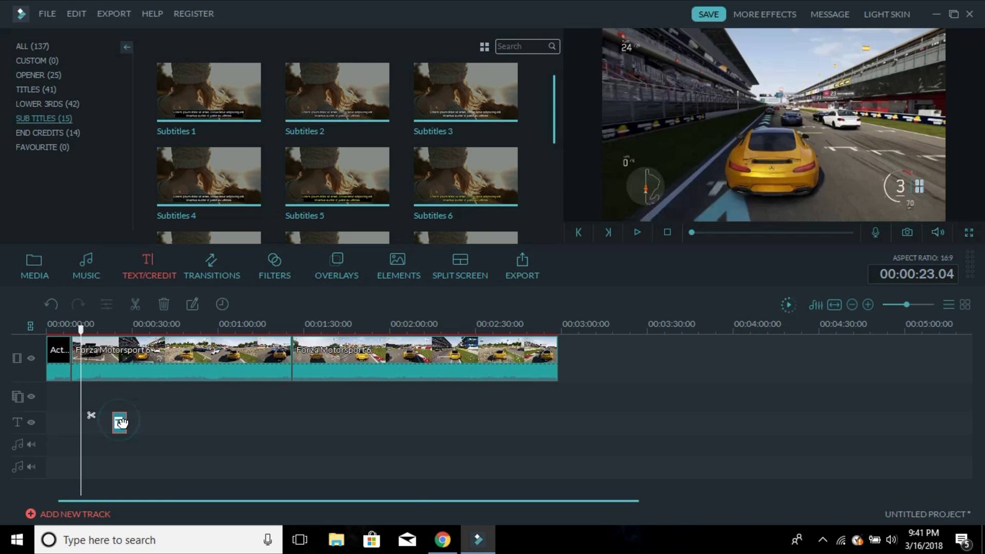
- Open the subtitle in the advanced text editor and clear its second line of placeholder text
double_click(120, 424)
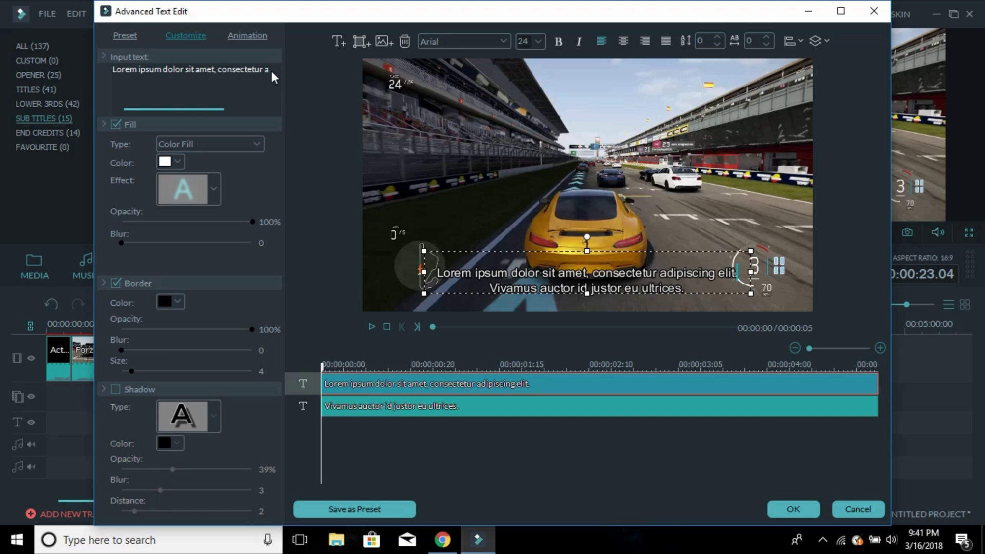
left_click(585, 288)
left_click(562, 288)
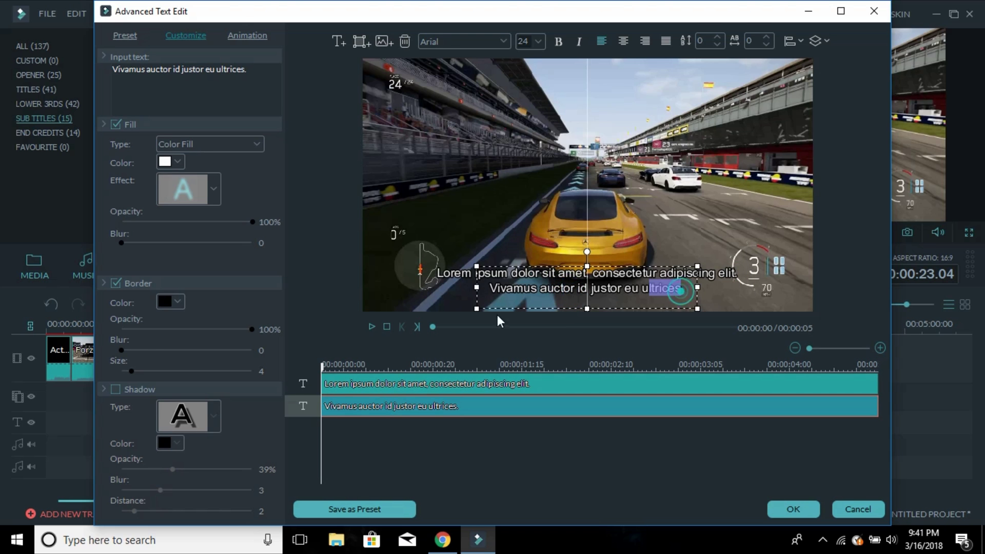
key("ctrl+a")
key("Delete")
- Replace the first line of the subtitle's placeholder text with HI!
left_click(712, 279)
left_click_drag(753, 273, 751, 273)
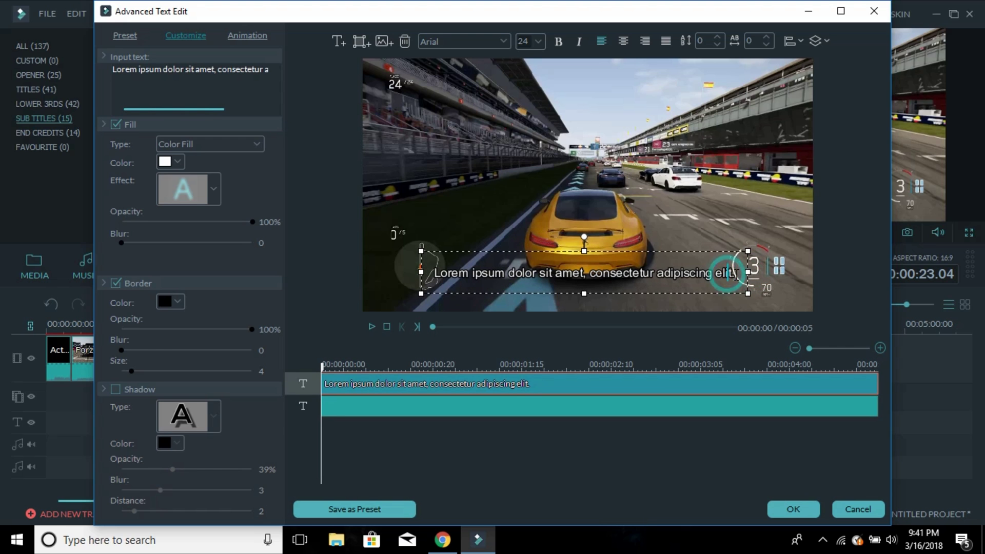
left_click(267, 71)
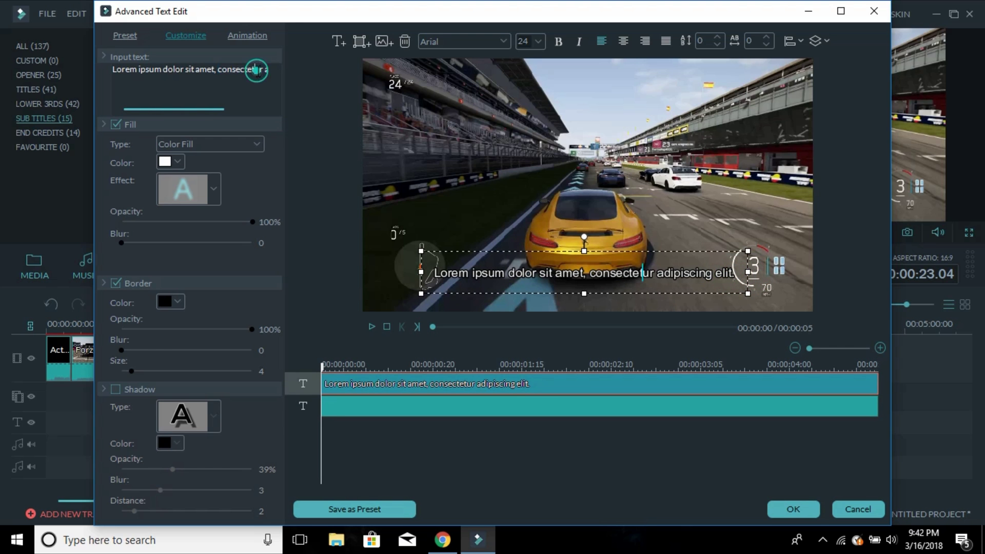
key("BackSpace")
key("BackSpace")
key("BackSpace")
key("BackSpace")
key("BackSpace")
key("BackSpace")
key("BackSpace")
key("BackSpace")
key("BackSpace")
key("BackSpace")
key("BackSpace")
key("BackSpace")
key("BackSpace")
key("BackSpace")
key("BackSpace")
key("BackSpace")
key("BackSpace")
key("BackSpace")
key("BackSpace")
key("BackSpace")
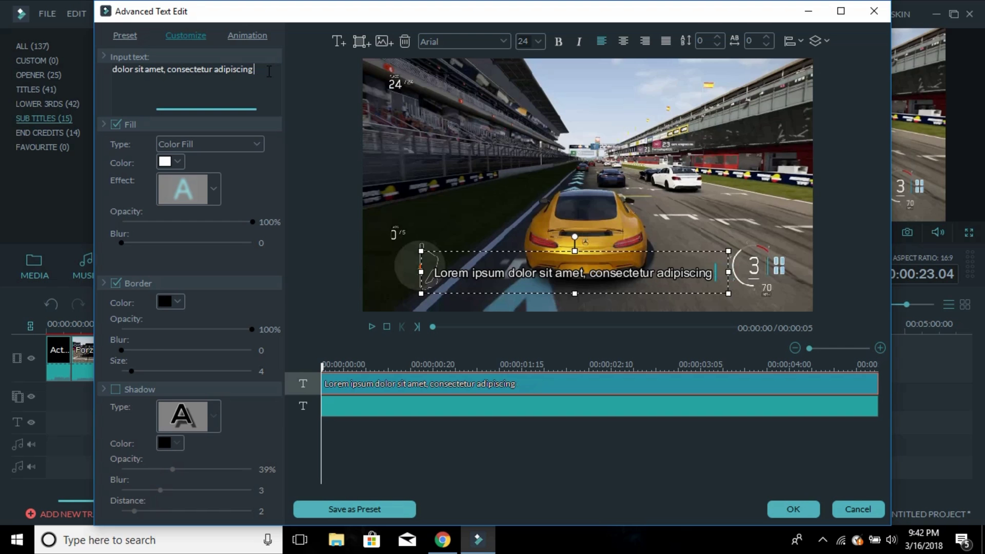
key("BackSpace")
key("BackSpace")
key("BackSpace")
key("BackSpace")
key("BackSpace")
key("BackSpace")
key("BackSpace")
key("BackSpace")
key("BackSpace")
key("BackSpace")
key("BackSpace")
key("BackSpace")
key("BackSpace")
key("BackSpace")
key("BackSpace")
key("BackSpace")
key("BackSpace")
key("BackSpace")
key("BackSpace")
key("BackSpace")
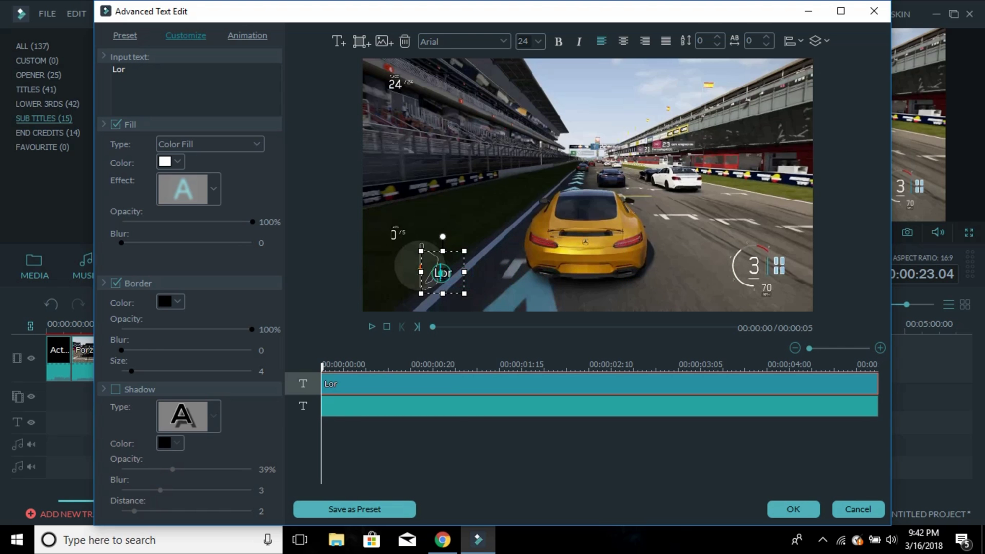
double_click(170, 71)
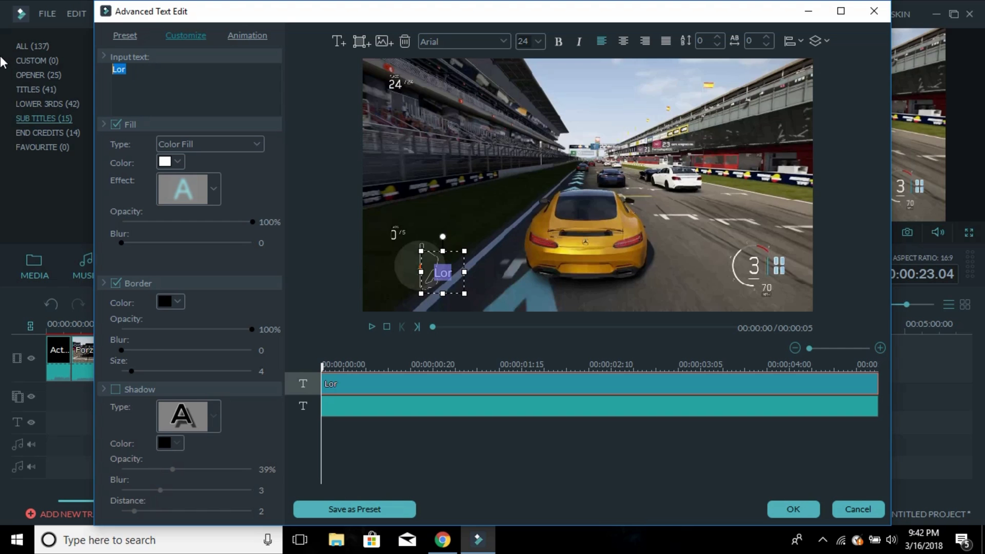
key("BackSpace")
type("HI!")
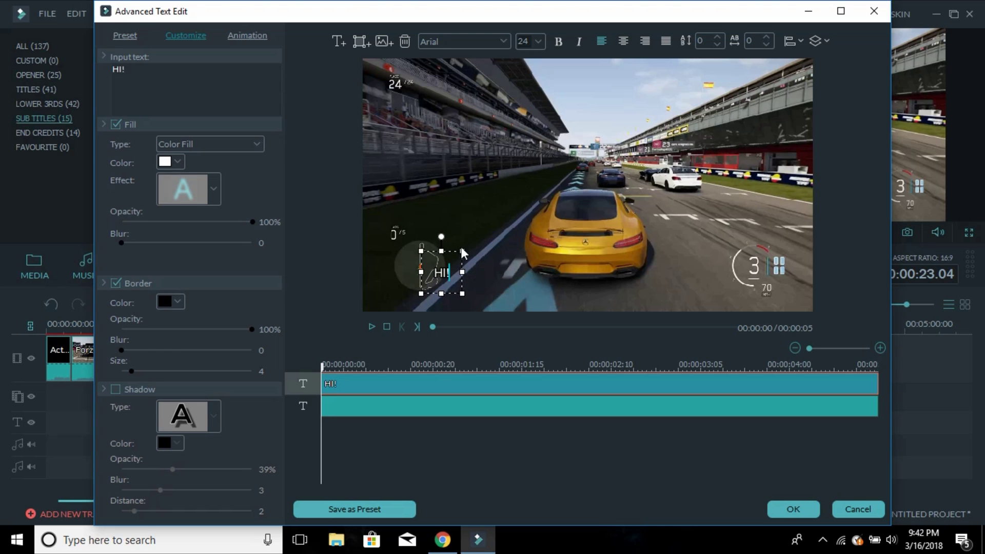
- Enlarge the HI! text across most of the video frame and apply the subtitle edits
left_click(441, 272)
left_click_drag(460, 248, 510, 218)
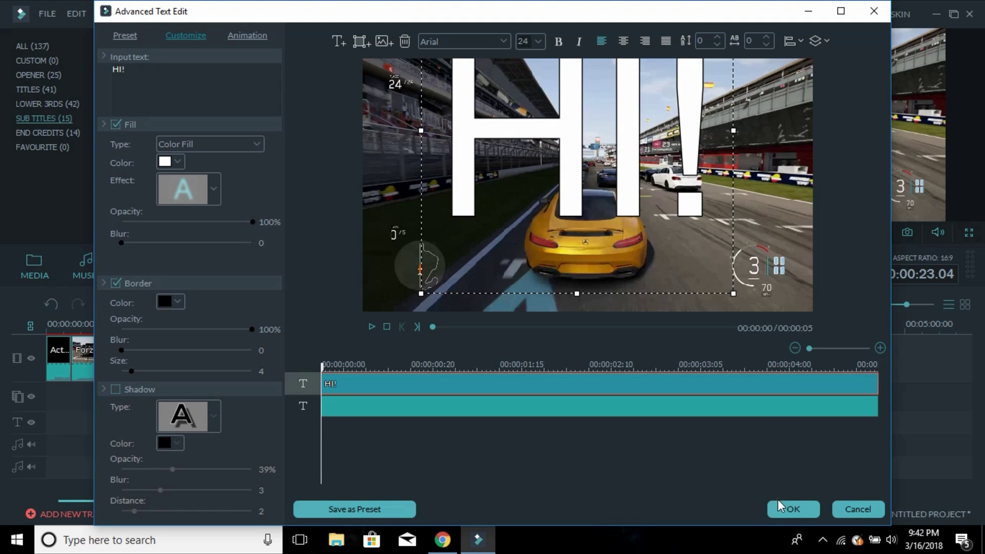
left_click(780, 507)
- Play the gameplay through the HI! subtitle and delete the subtitle from the text track
left_click(97, 329)
key("space")
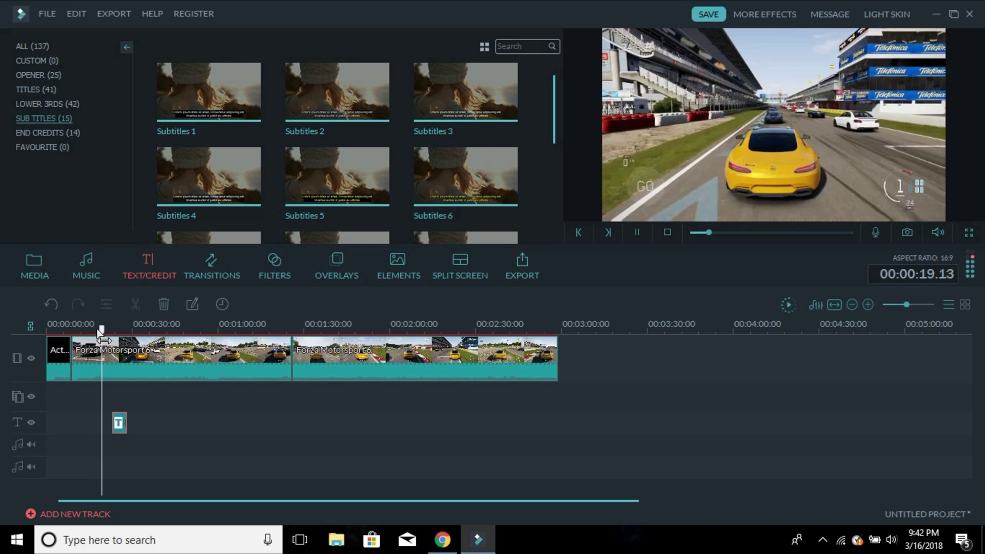
left_click(110, 329)
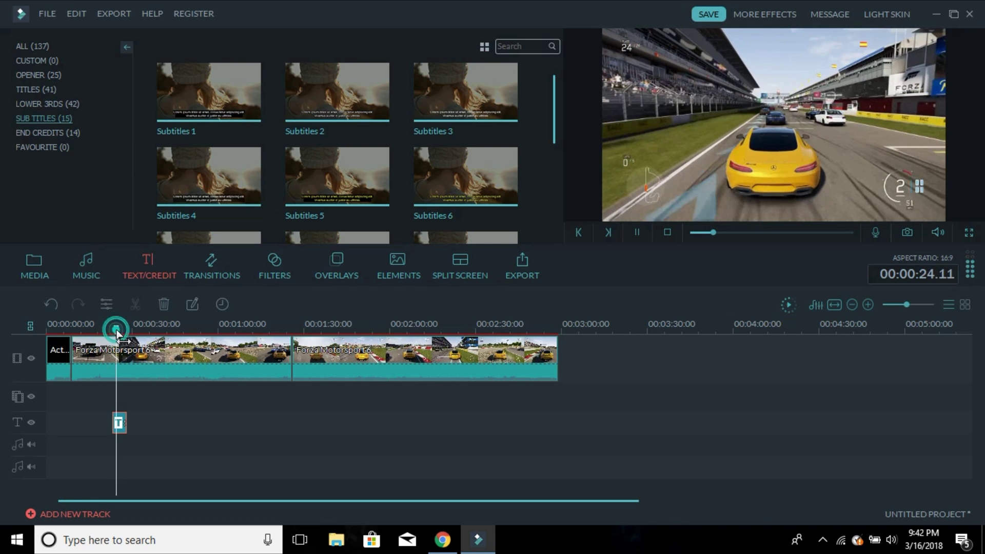
key("space")
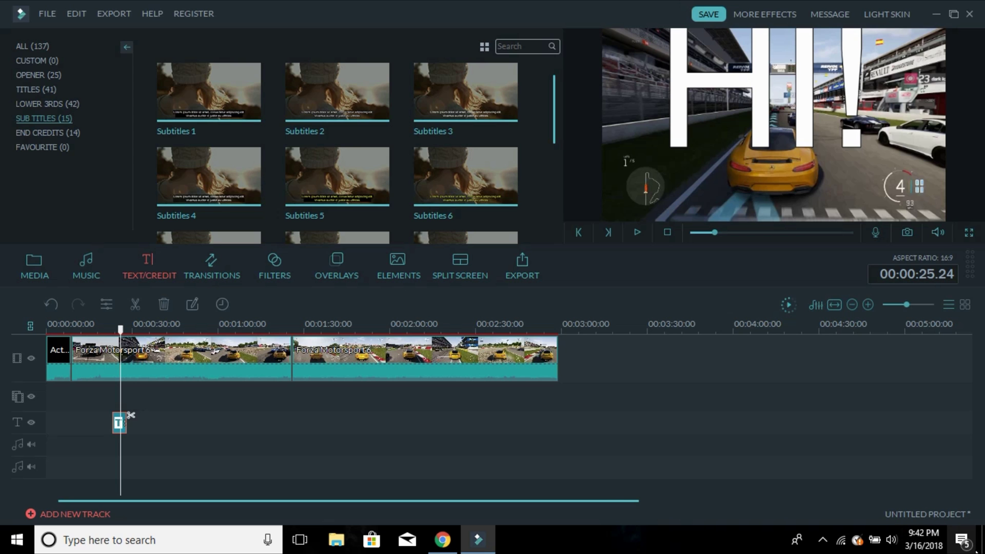
right_click(115, 424)
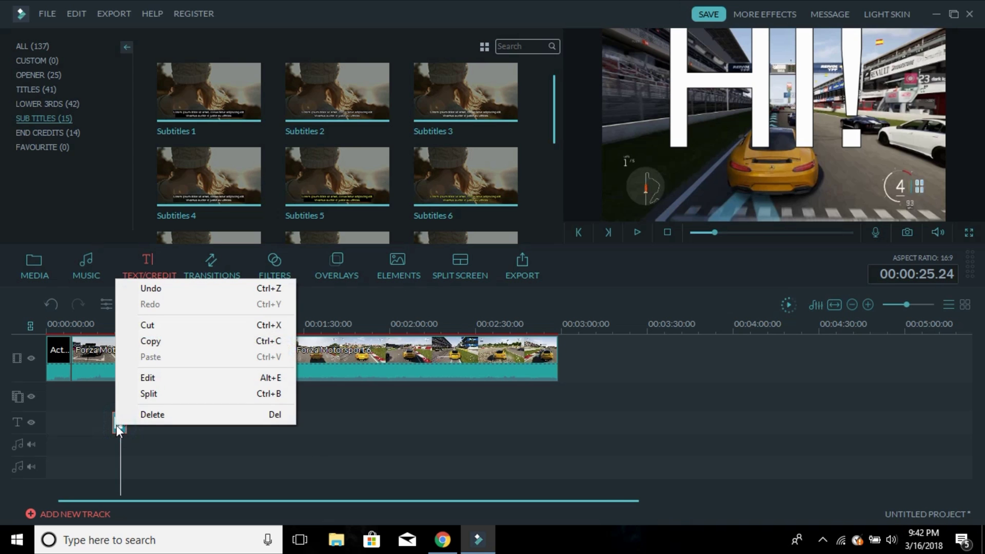
left_click(145, 415)
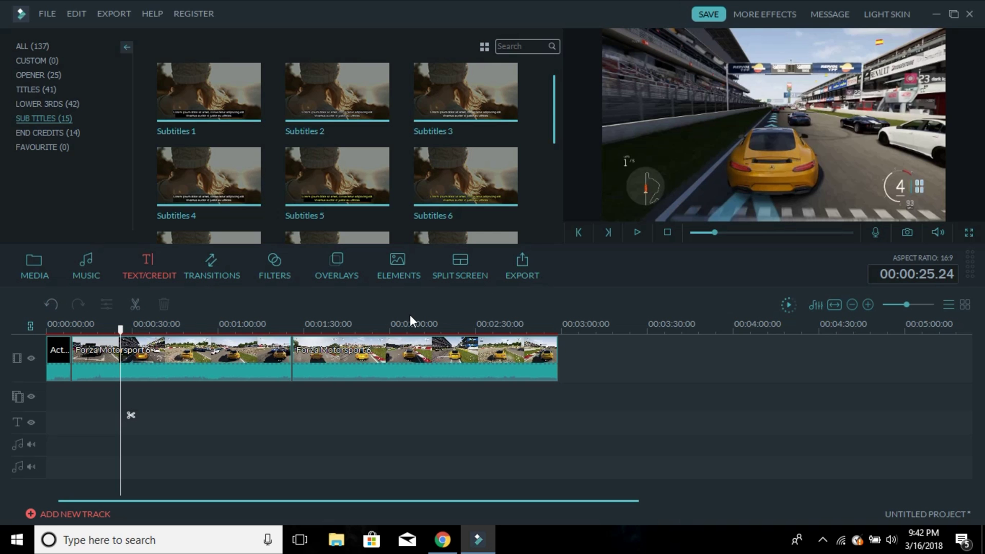
- Search the filters for black and add the Black & White 1 filter over the gameplay at 00:00:25.24
left_click(394, 264)
left_click(359, 282)
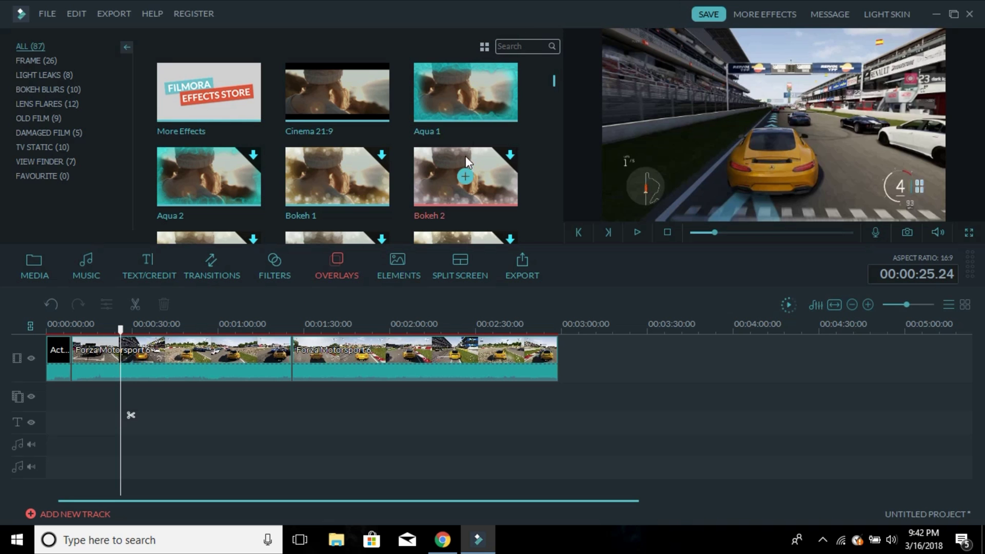
left_click(288, 260)
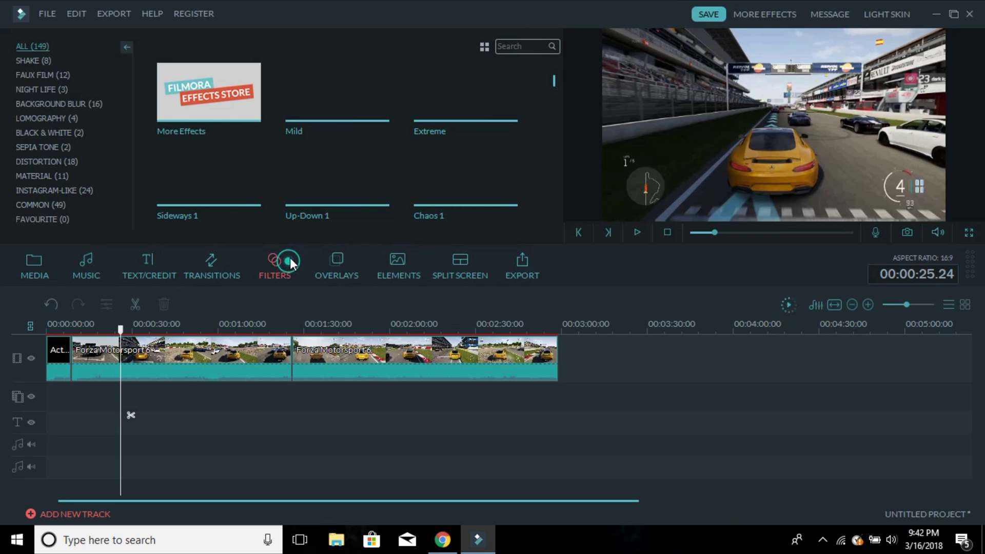
left_click(527, 49)
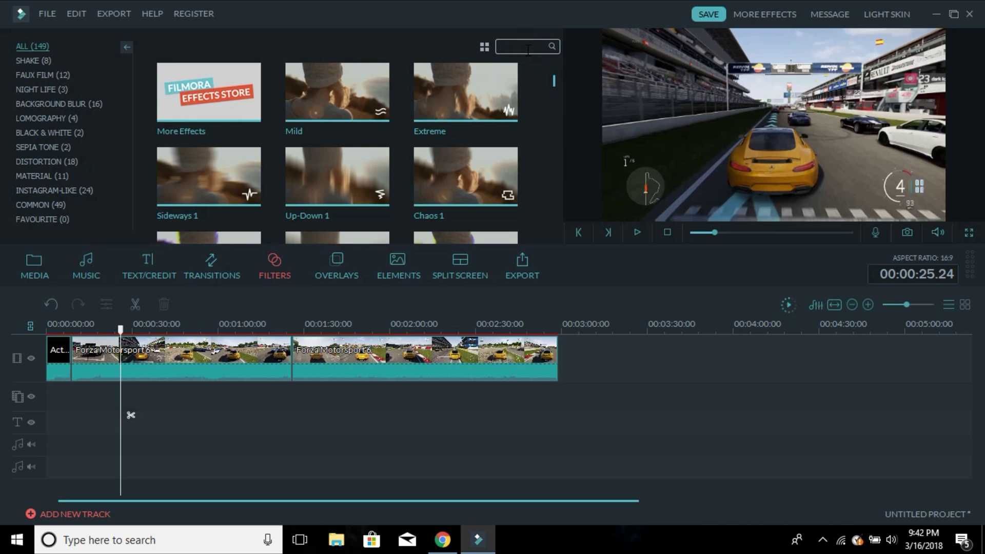
type("black")
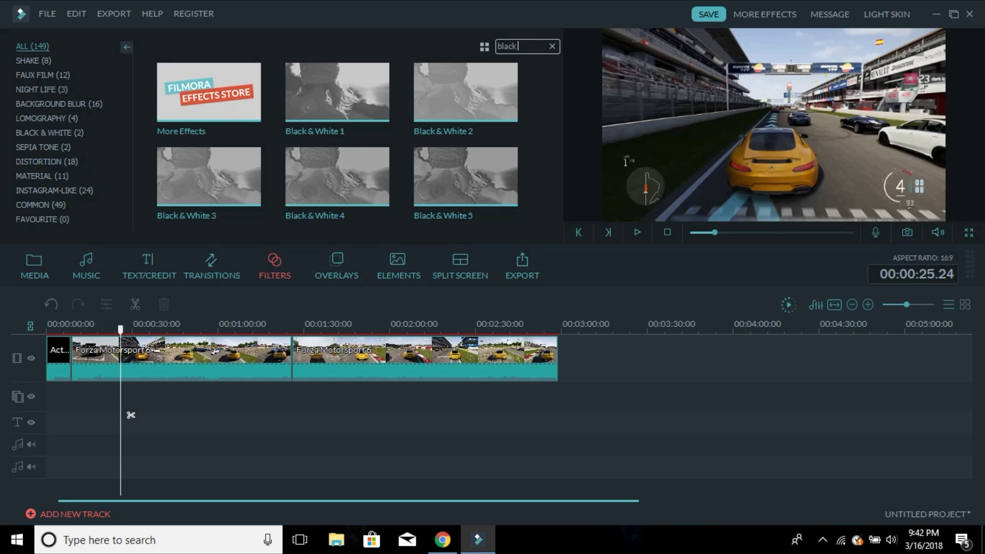
mouse_move(327, 97)
left_mouse_down()
mouse_move(121, 454)
mouse_move(201, 396)
mouse_move(130, 392)
mouse_move(119, 381)
left_mouse_up()
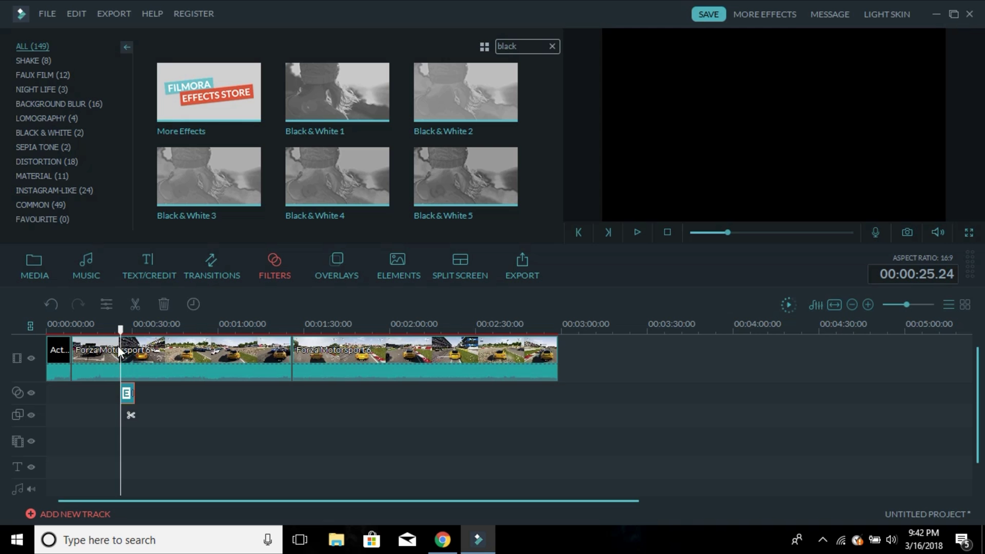
- Play the gameplay with the black and white filter and delete the filter from its track
key("space")
left_click(116, 328)
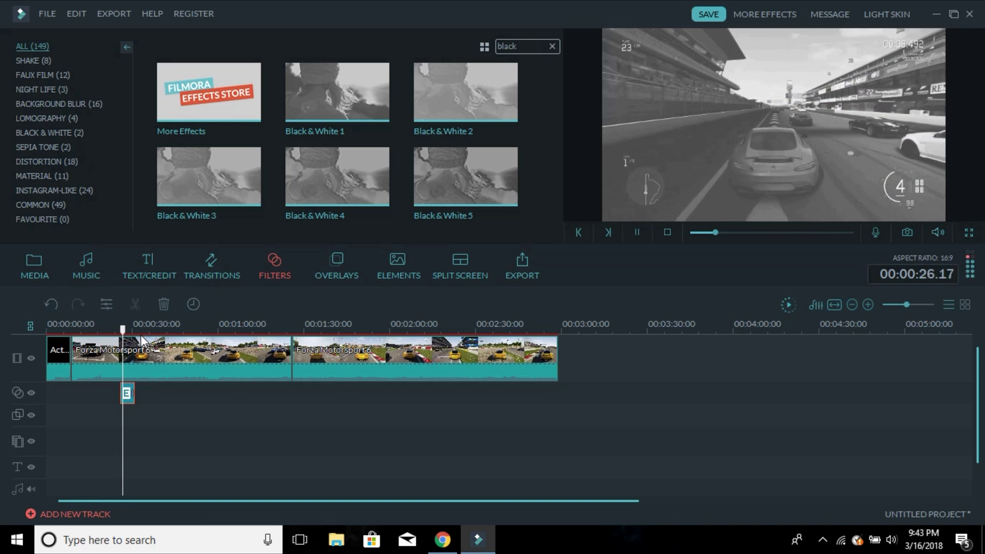
key("space")
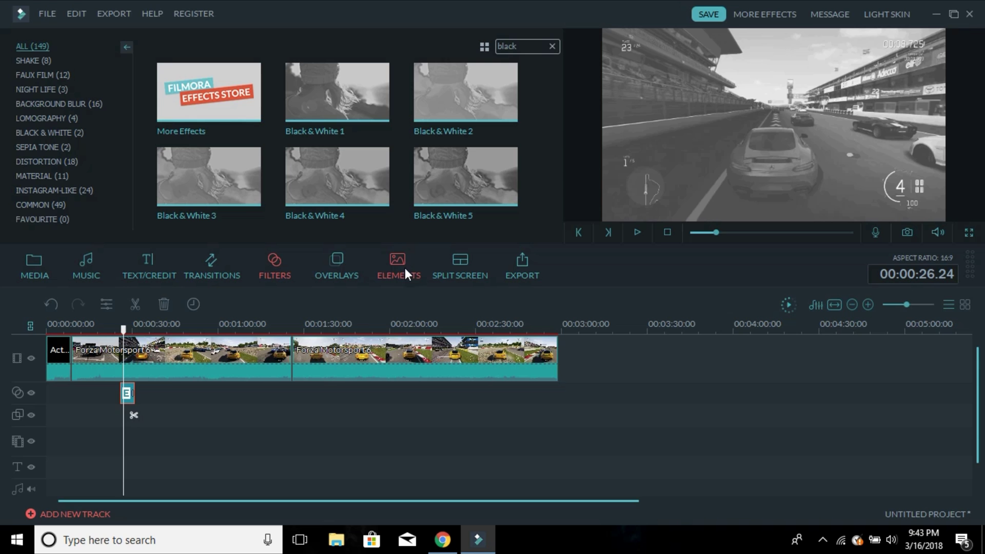
right_click(125, 393)
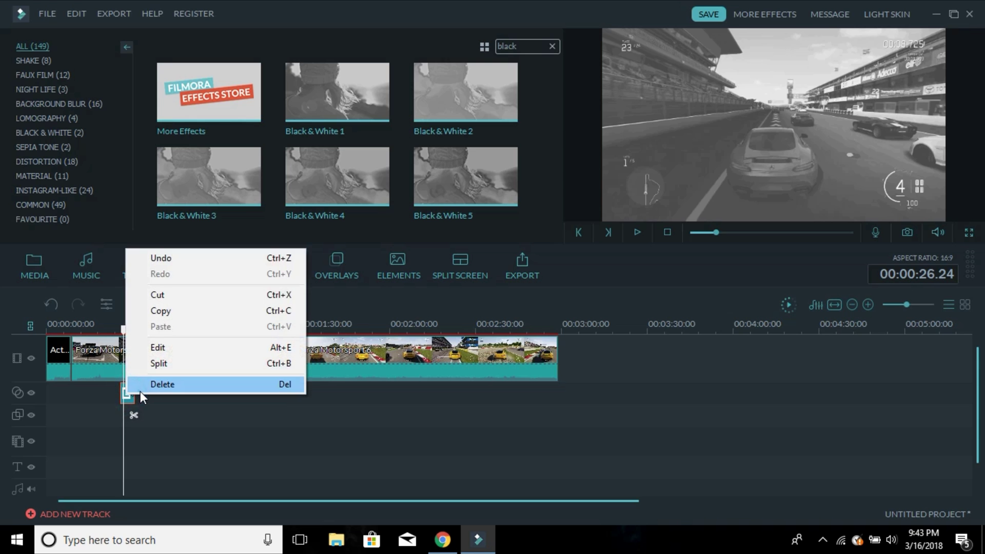
left_click(140, 391)
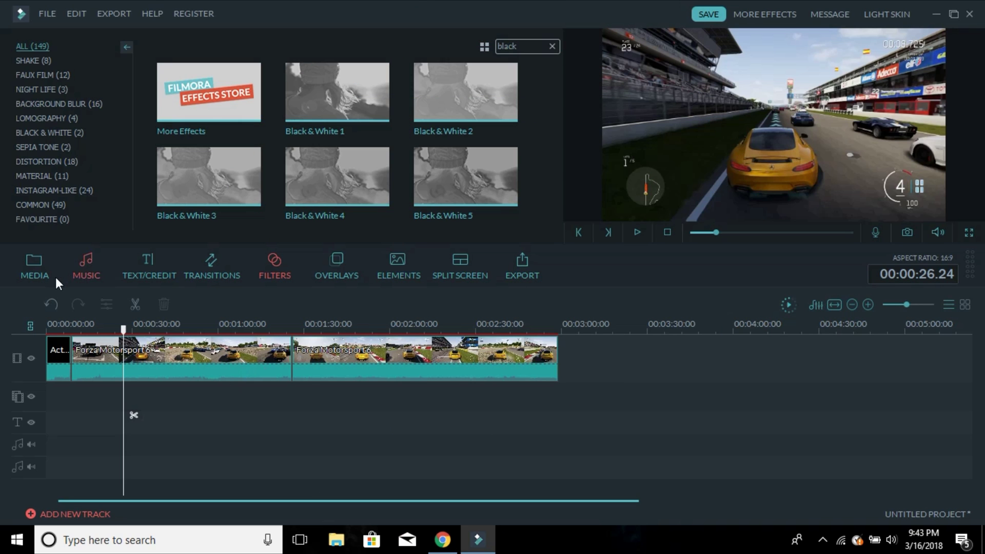
- Open the export options, examine the YouTube, DVD and device outputs, and return to exporting a file to the computer
left_click(514, 253)
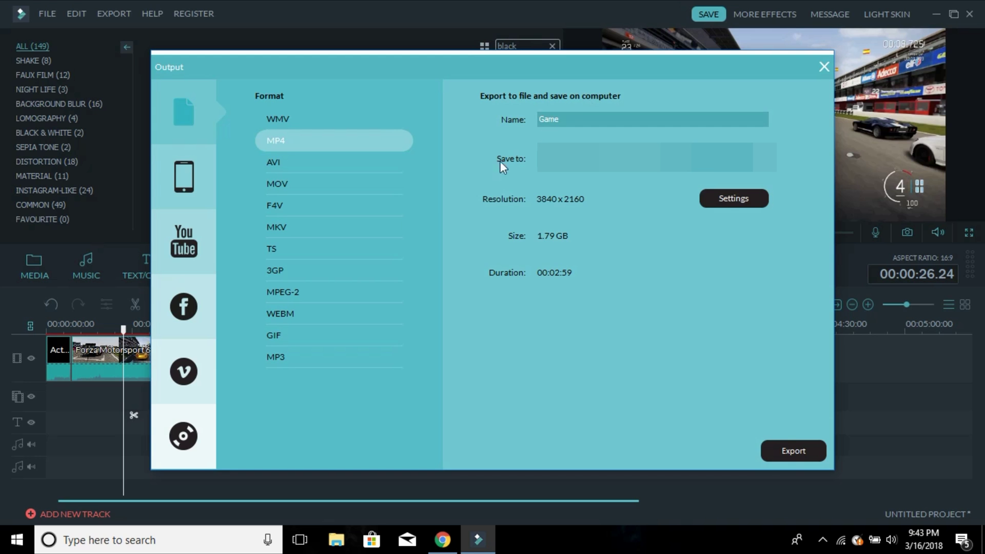
left_click(193, 249)
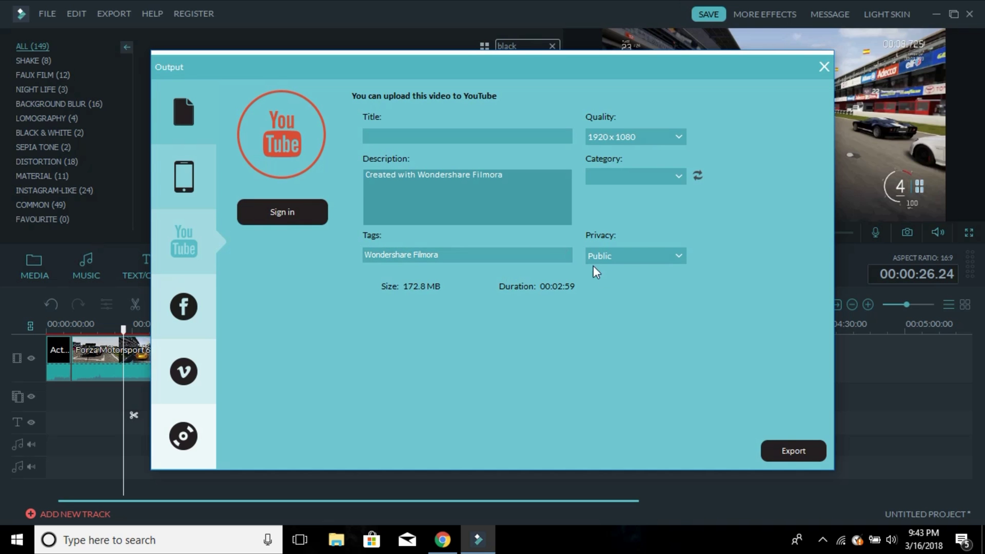
left_click(678, 181)
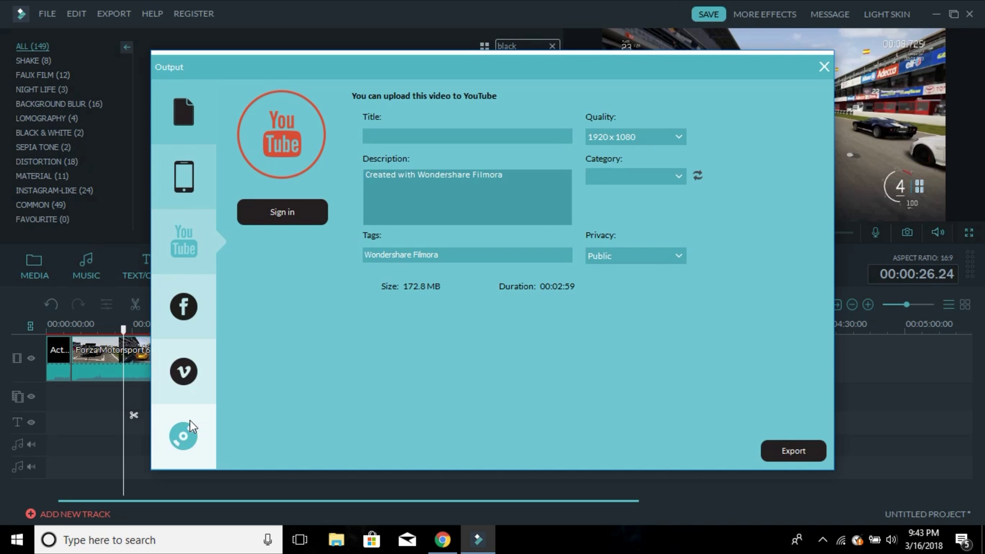
left_click(184, 436)
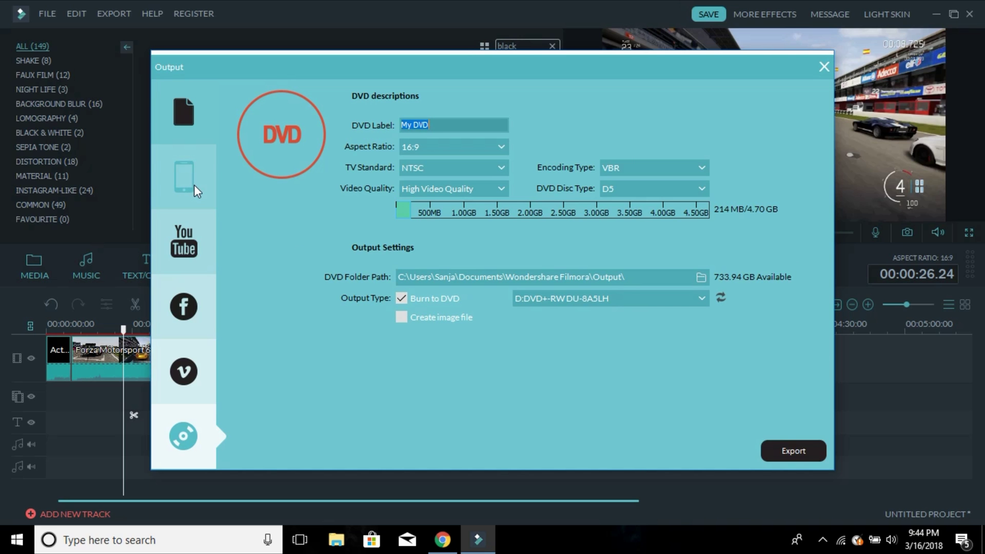
left_click(180, 245)
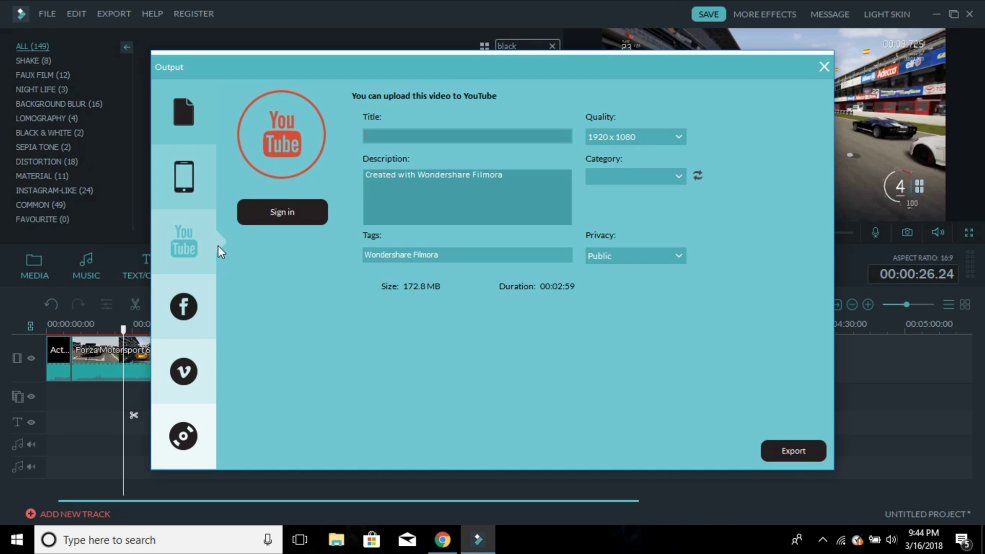
left_click(185, 191)
left_click(199, 108)
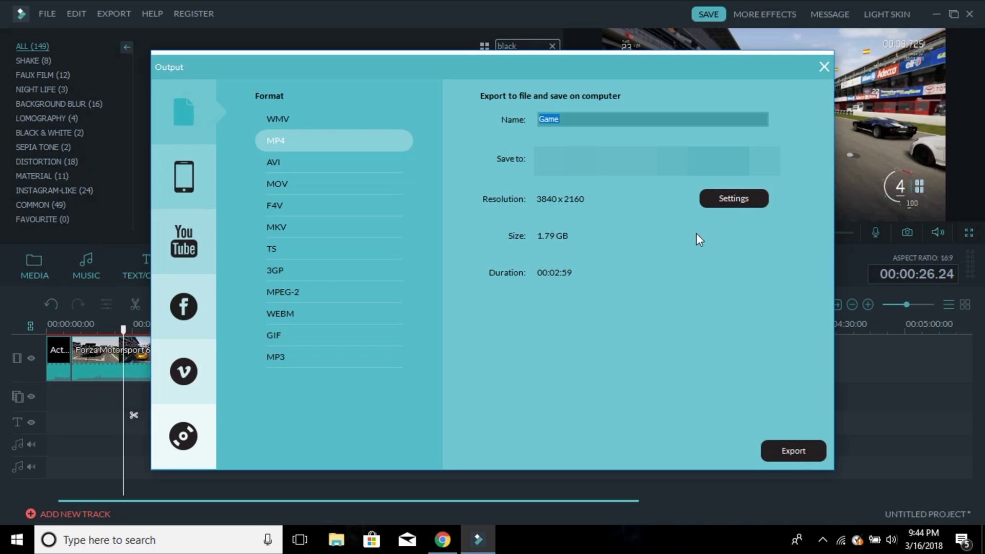
- Name the exported MP4 file Explanation
left_click(626, 119)
double_click(627, 118)
type("Explanation")
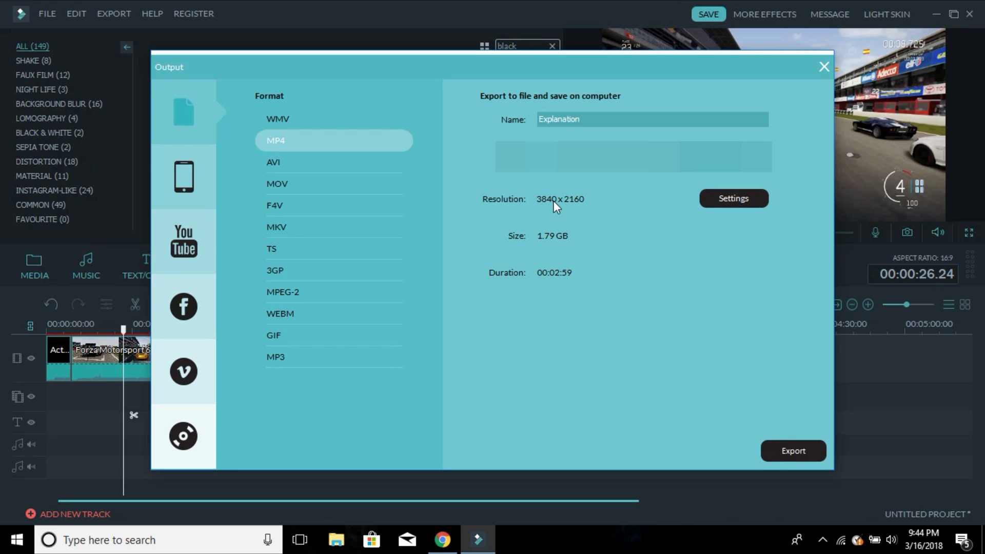
- Set the video frame rate to 60 fps in the MP4 export settings
left_click(708, 199)
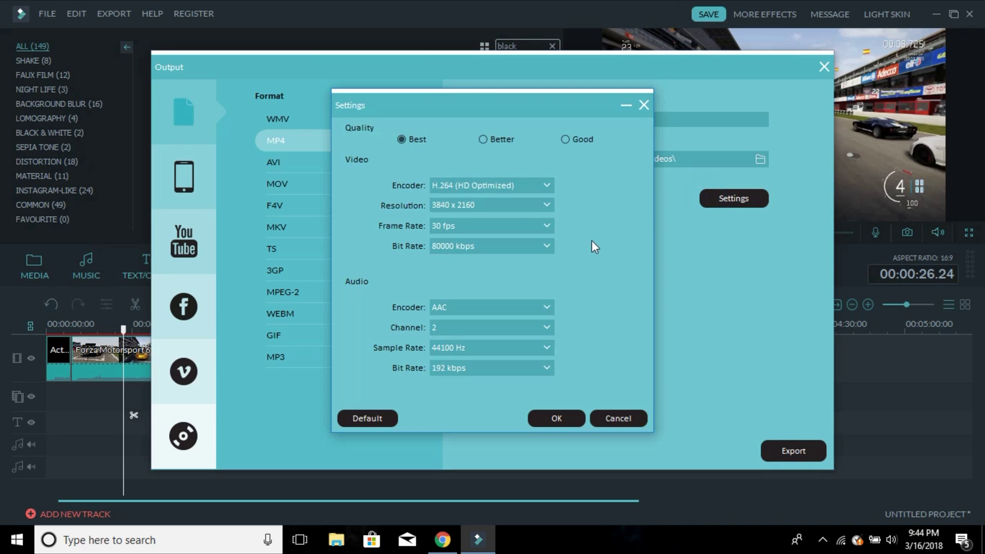
left_click(515, 226)
left_click(489, 308)
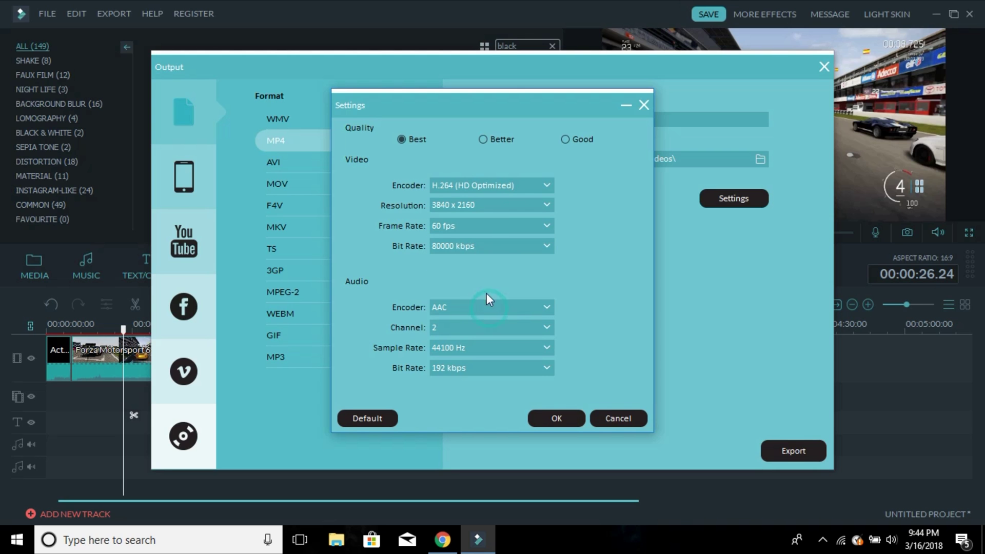